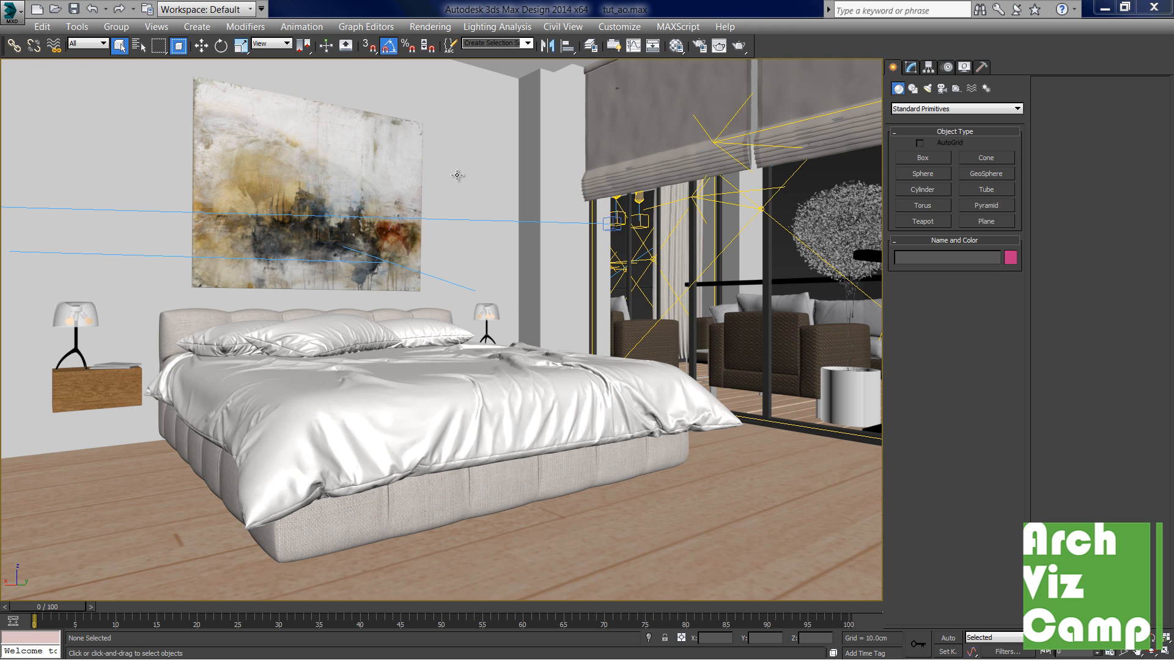
# - Open Render Setup and turn on V-Ray indirect illumination (GI)
pyautogui.click(700, 52)
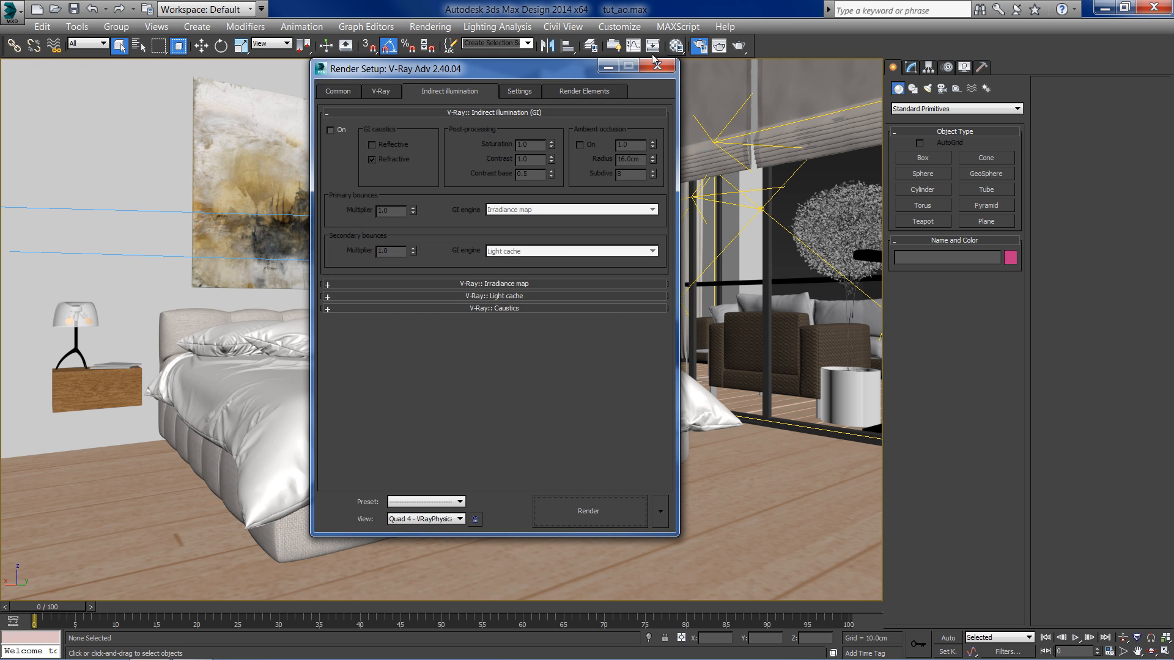
pyautogui.moveTo(549, 71); pyautogui.dragTo(501, 73)
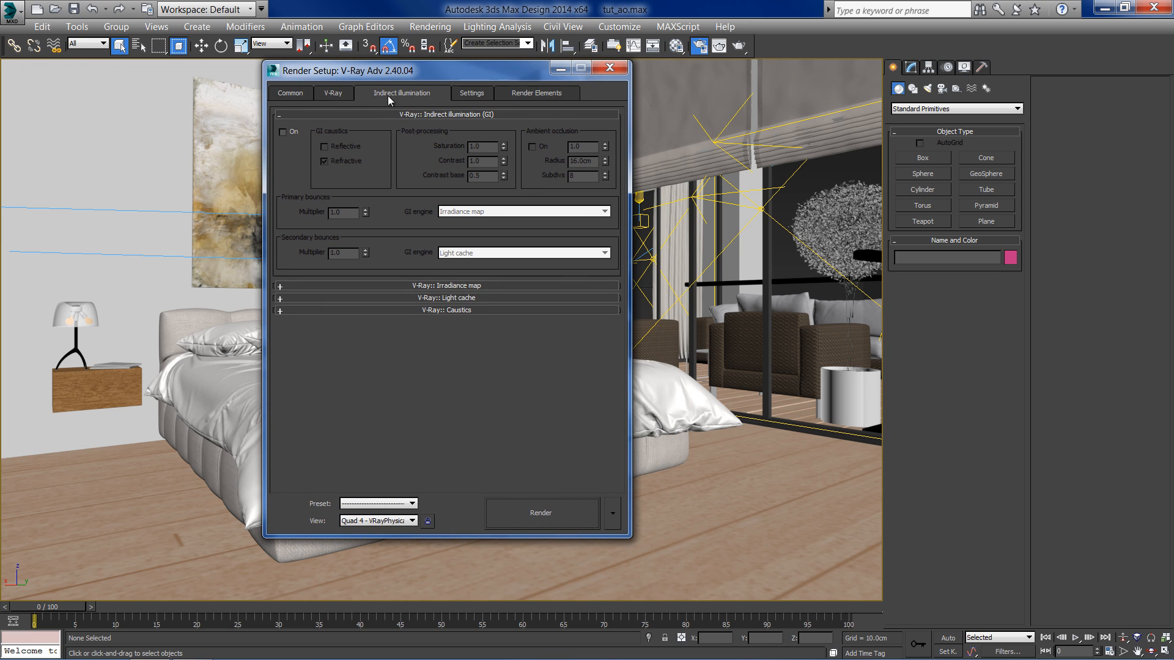
pyautogui.click(283, 132)
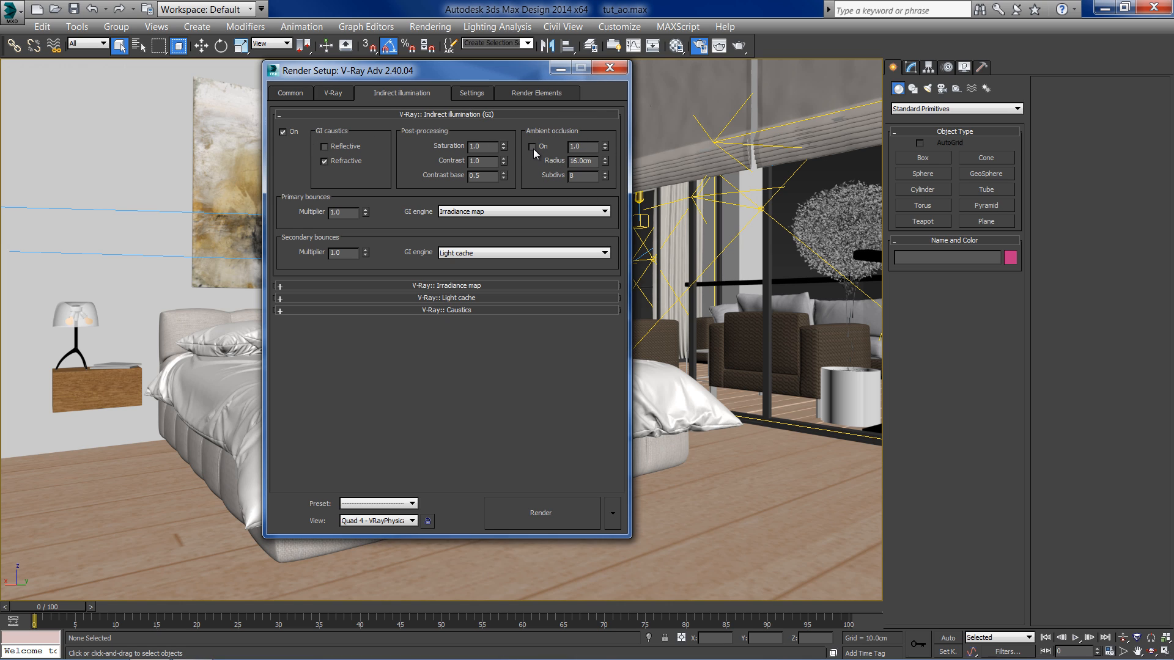
# - Turn on ambient occlusion and render the camera view
pyautogui.moveTo(511, 76); pyautogui.dragTo(449, 71)
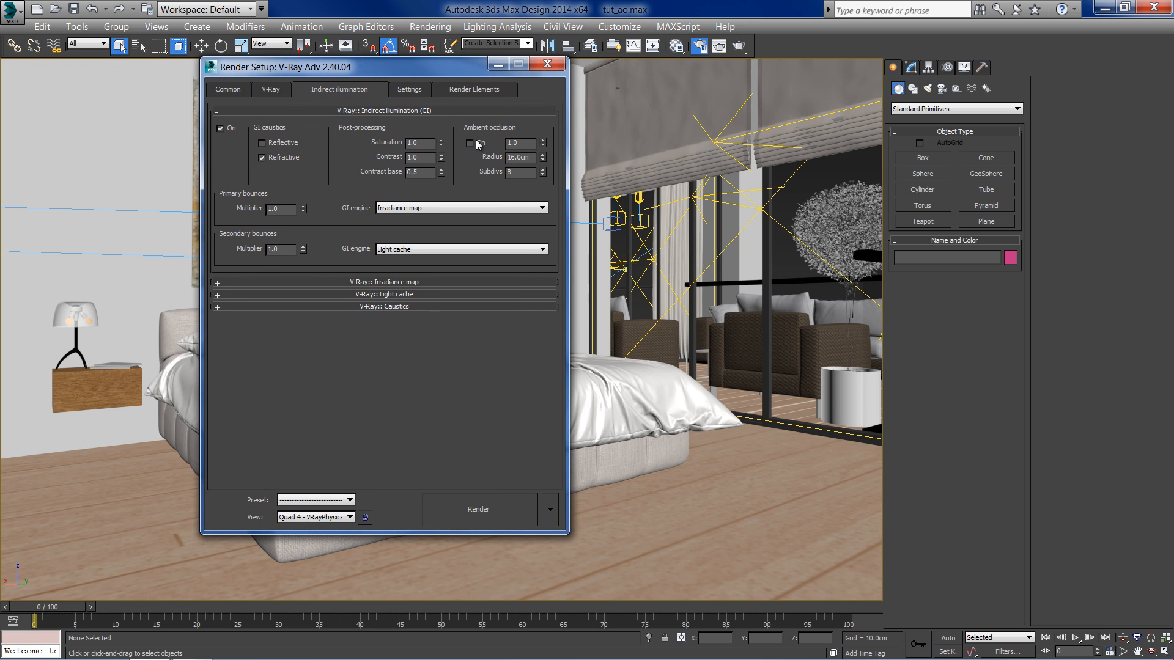
pyautogui.click(471, 145)
pyautogui.moveTo(456, 71); pyautogui.dragTo(367, 79)
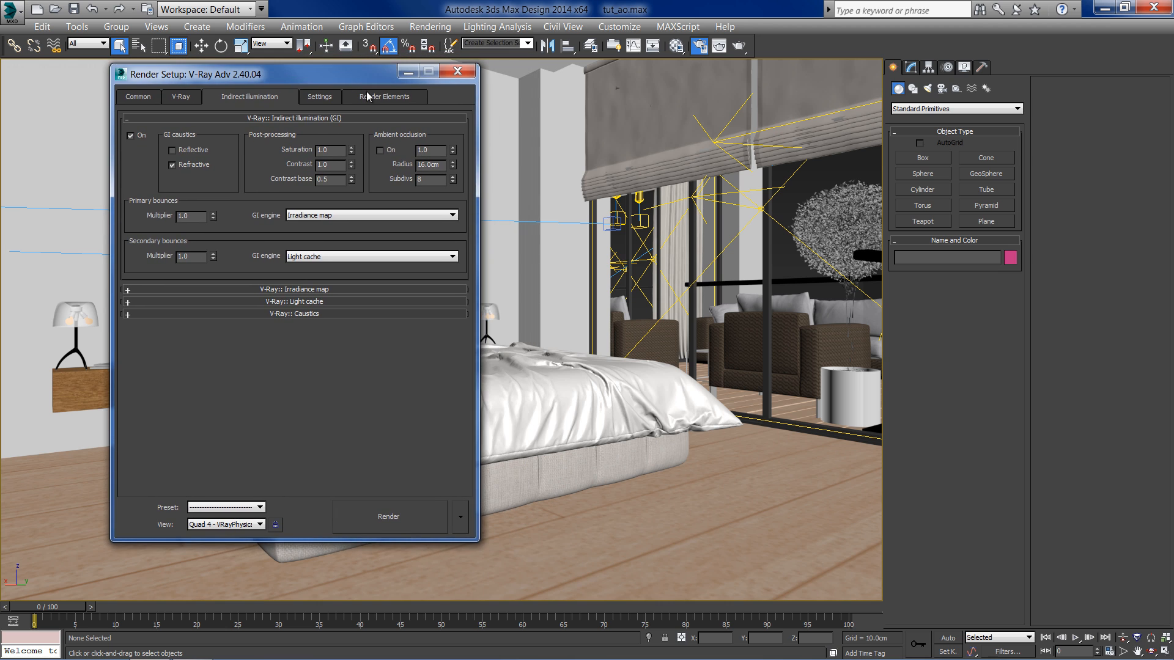
pyautogui.click(397, 505)
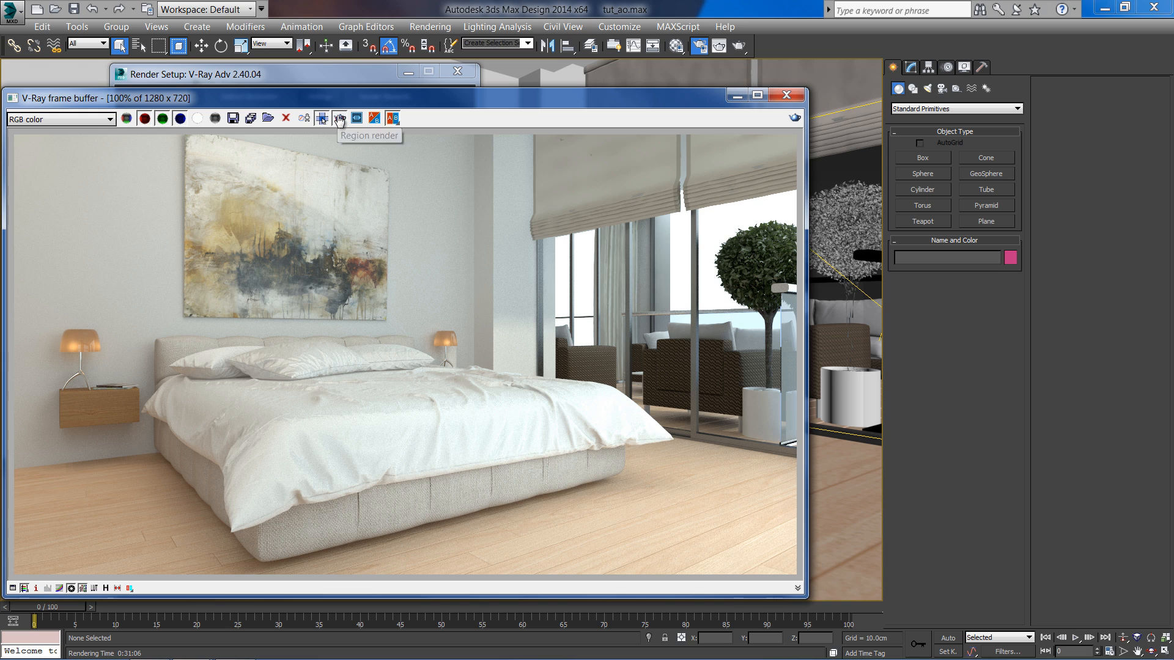
# - Draw a render region around the wall and bed area below the painting and render that region
pyautogui.moveTo(513, 260); pyautogui.dragTo(347, 409)
pyautogui.click(365, 71)
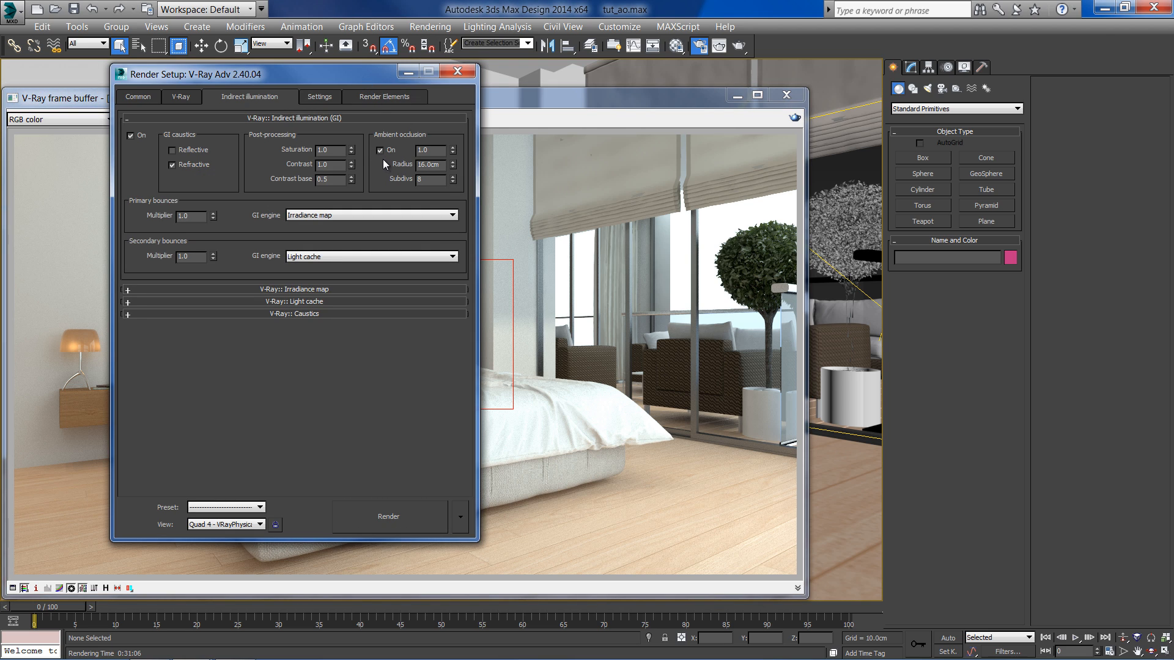
pyautogui.click(438, 151)
pyautogui.moveTo(444, 165); pyautogui.dragTo(416, 170)
pyautogui.moveTo(444, 179); pyautogui.dragTo(417, 181)
pyautogui.click(432, 182)
pyautogui.moveTo(524, 101); pyautogui.dragTo(590, 99)
pyautogui.hotkey('shift', 'q')
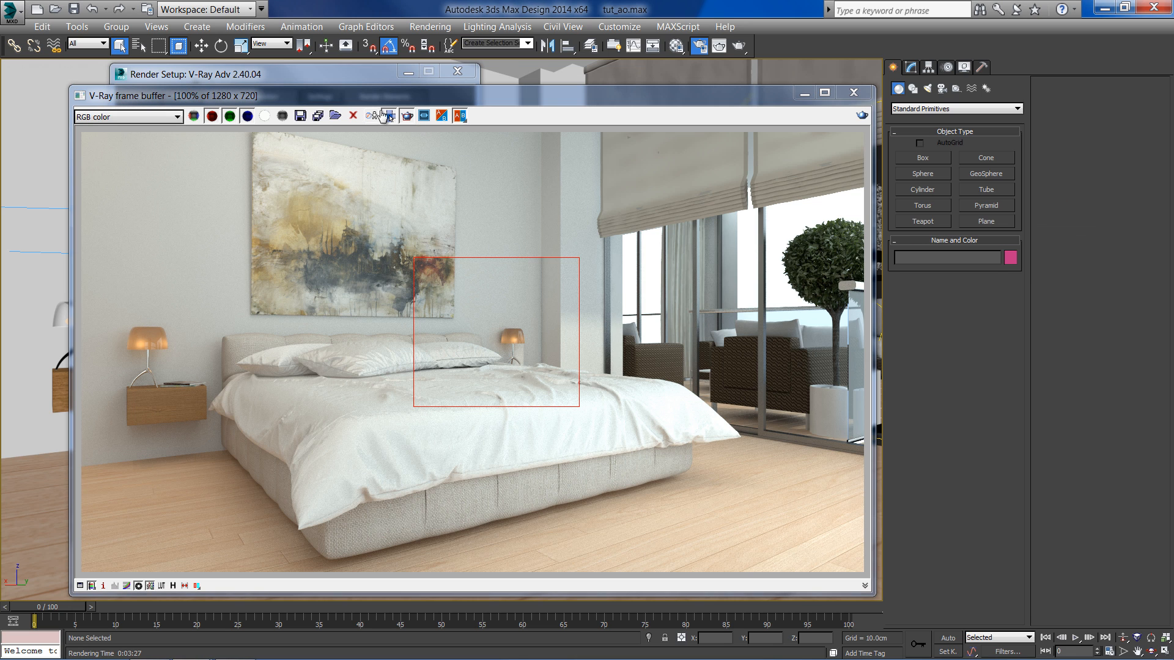
# - Zoom the frame buffer to 200% and redraw the render region over the wall corner beside the painting
pyautogui.click(406, 116)
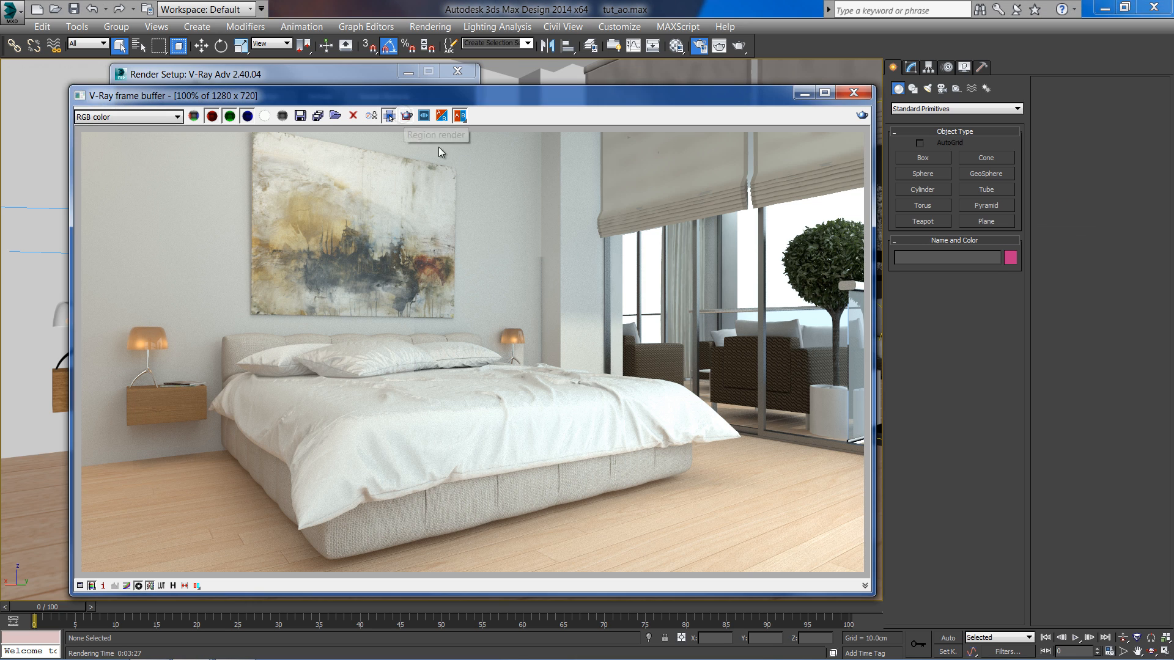
pyautogui.keyDown('ctrl'); pyautogui.click(507, 308); pyautogui.keyUp('ctrl')
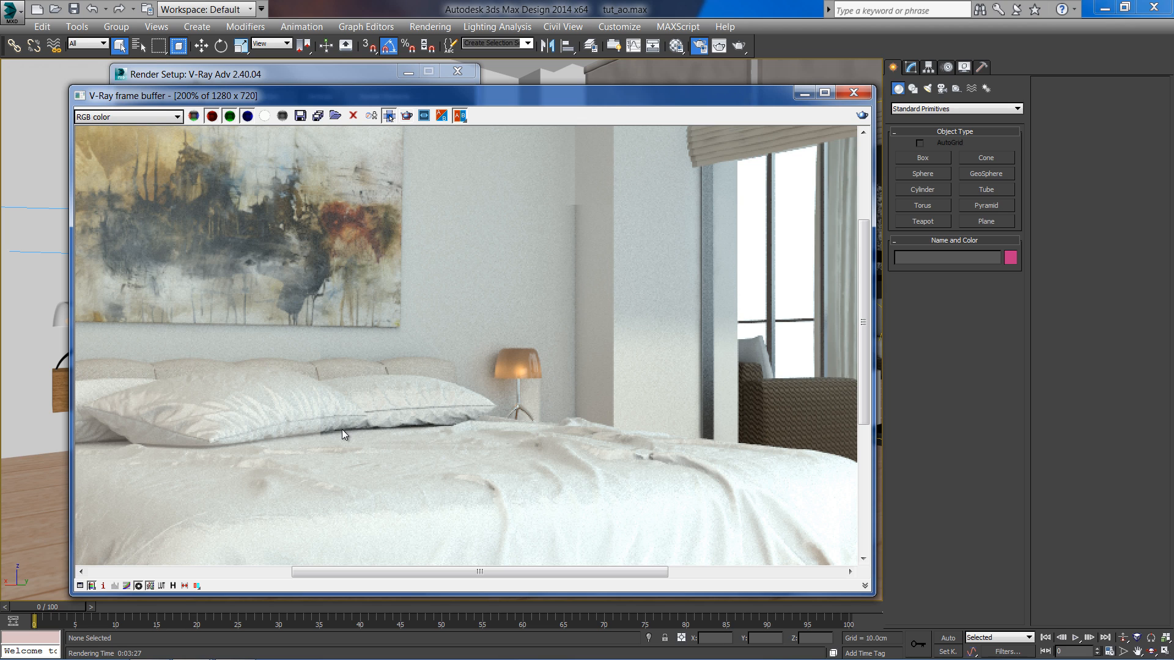
pyautogui.click(407, 116)
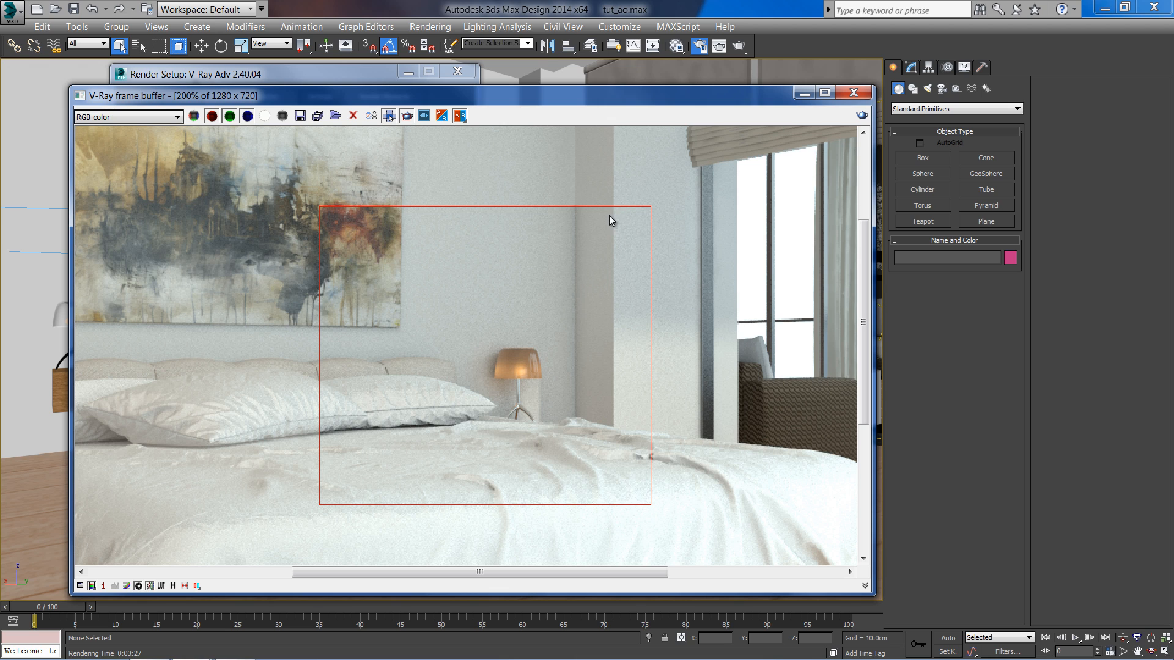
pyautogui.moveTo(627, 192); pyautogui.dragTo(514, 267)
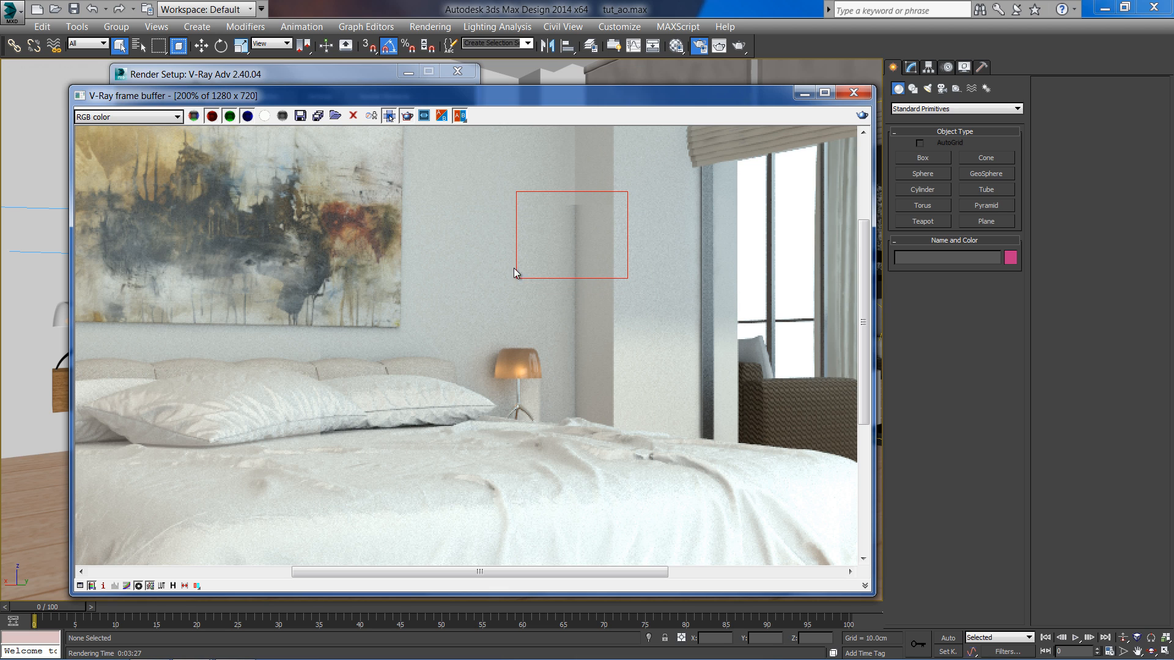
# - Set the ambient occlusion amount to 3.0 and re-render the region
pyautogui.click(390, 82)
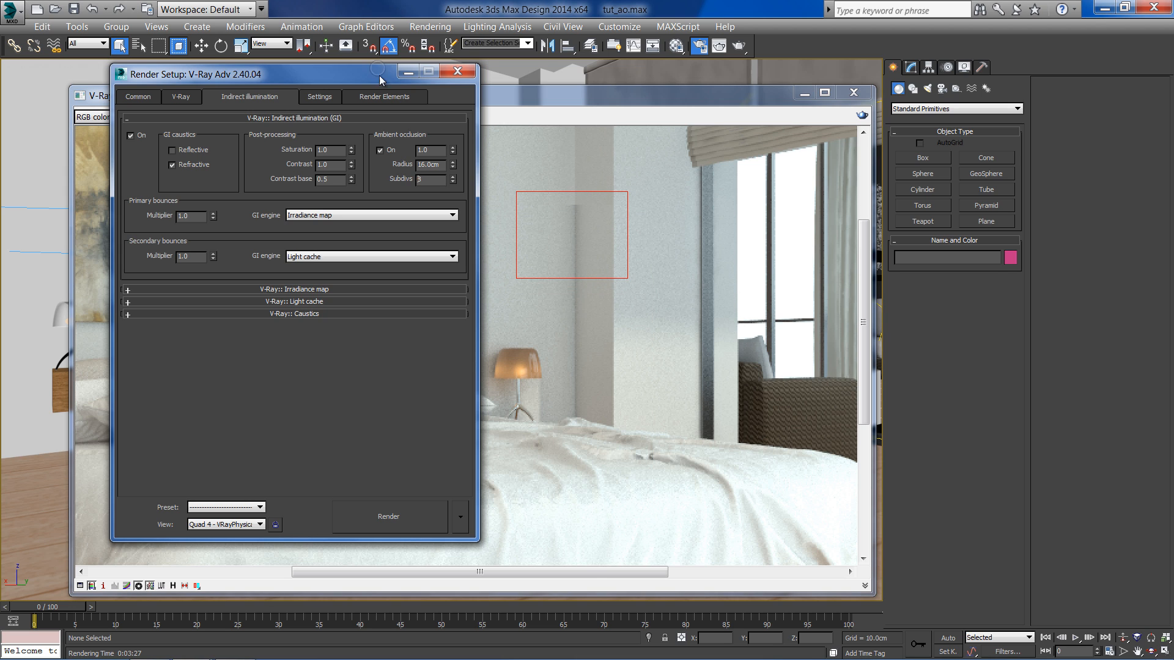
pyautogui.doubleClick(438, 151)
pyautogui.write('3')
pyautogui.click(832, 127)
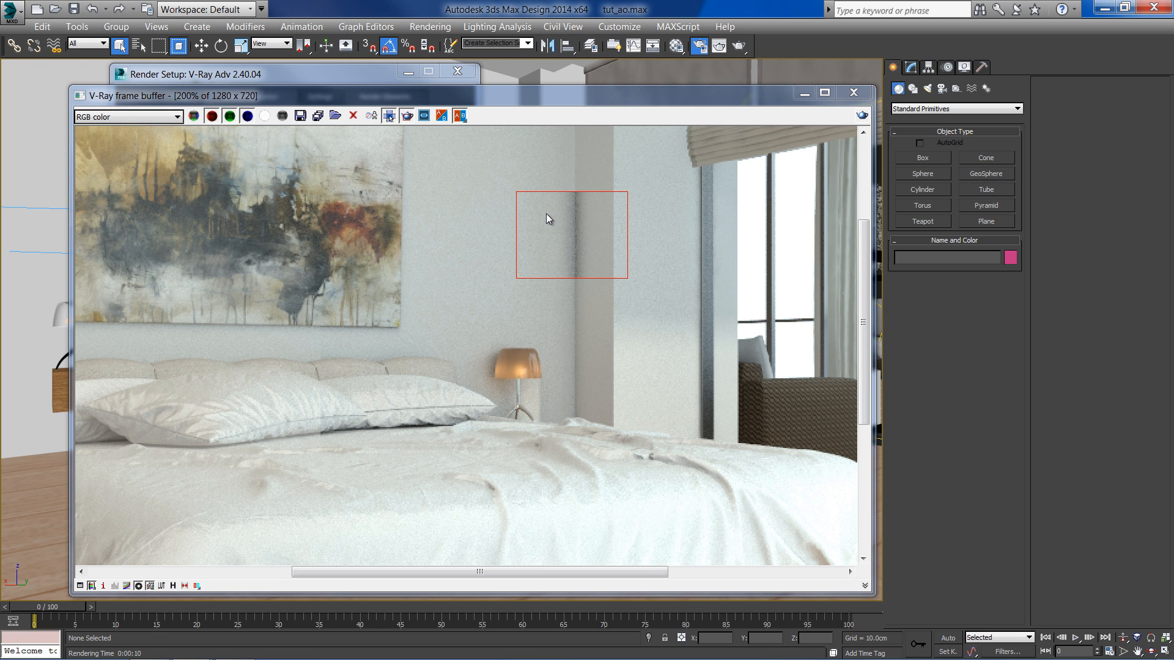
# - Set the ambient occlusion radius to 40 cm and re-render the region
pyautogui.click(371, 75)
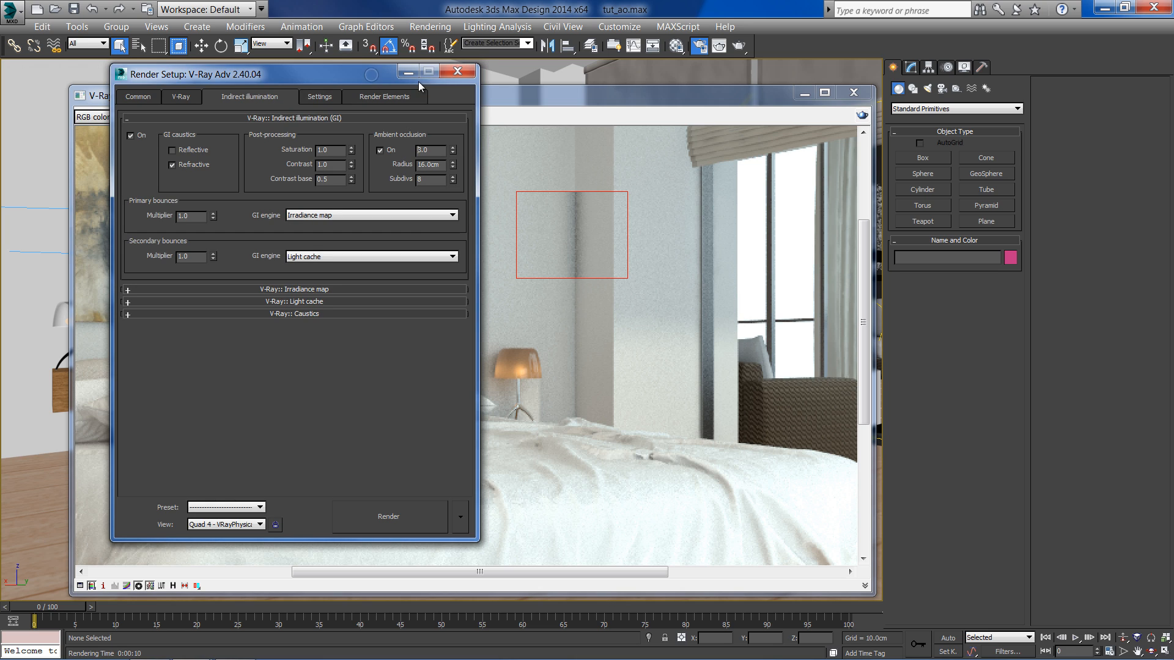
pyautogui.moveTo(444, 166); pyautogui.dragTo(409, 168)
pyautogui.write('40')
pyautogui.click(862, 115)
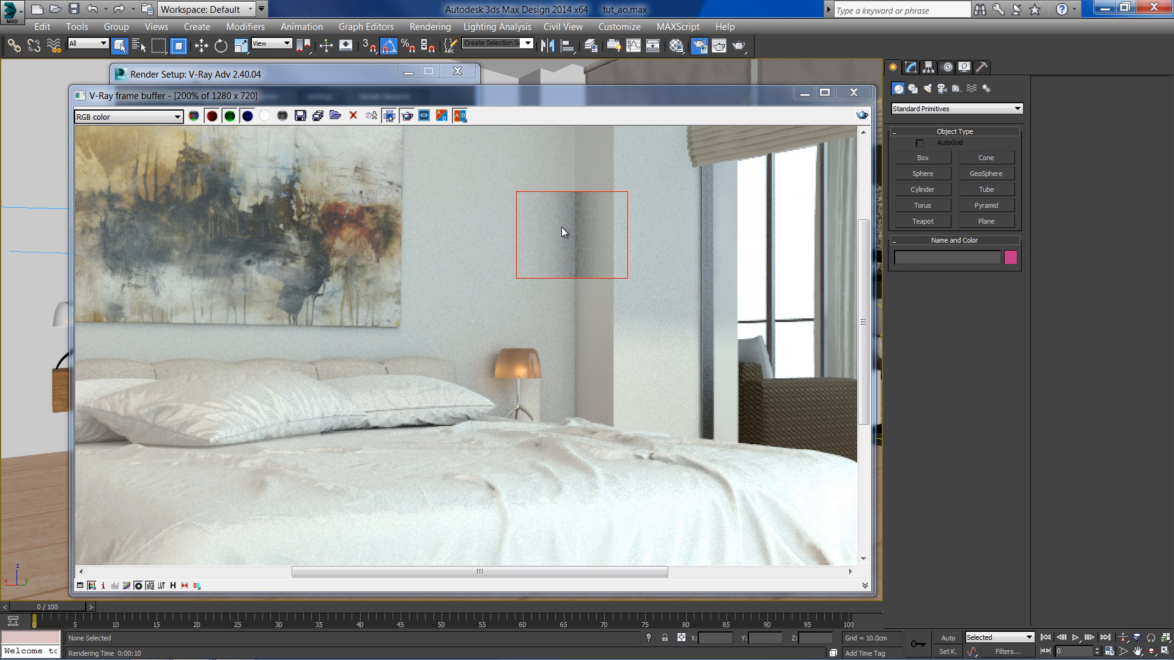
# - Set the ambient occlusion subdivs to 24 and re-render the region
pyautogui.scroll(1, 561, 221)
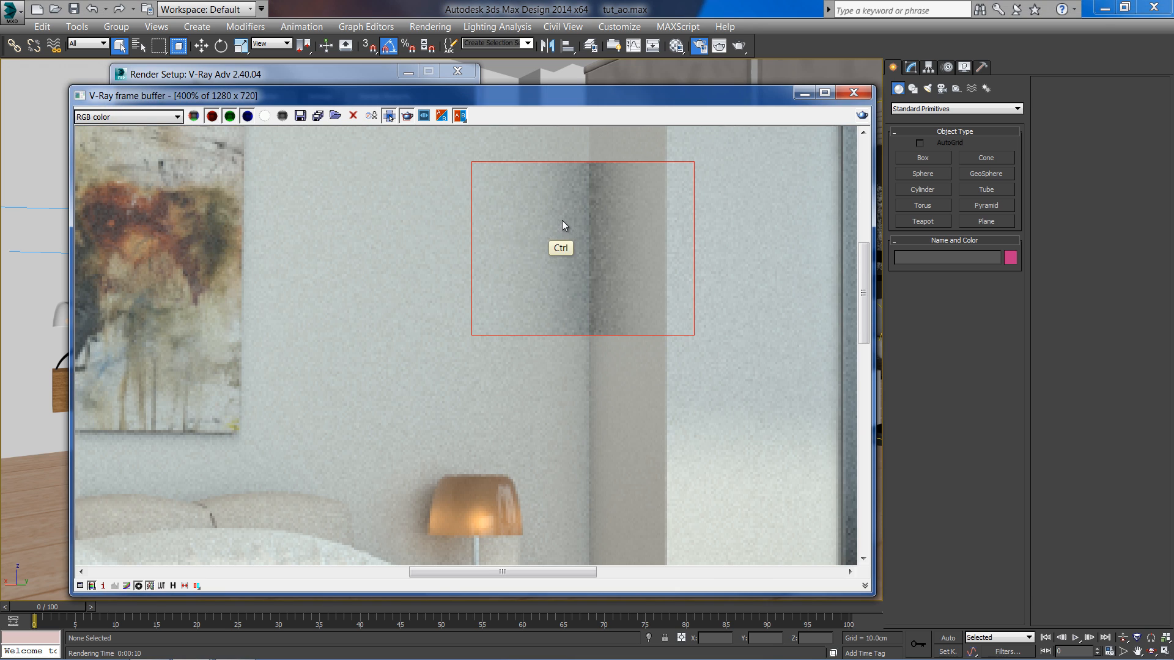
pyautogui.click(361, 80)
pyautogui.doubleClick(435, 181)
pyautogui.write('2')
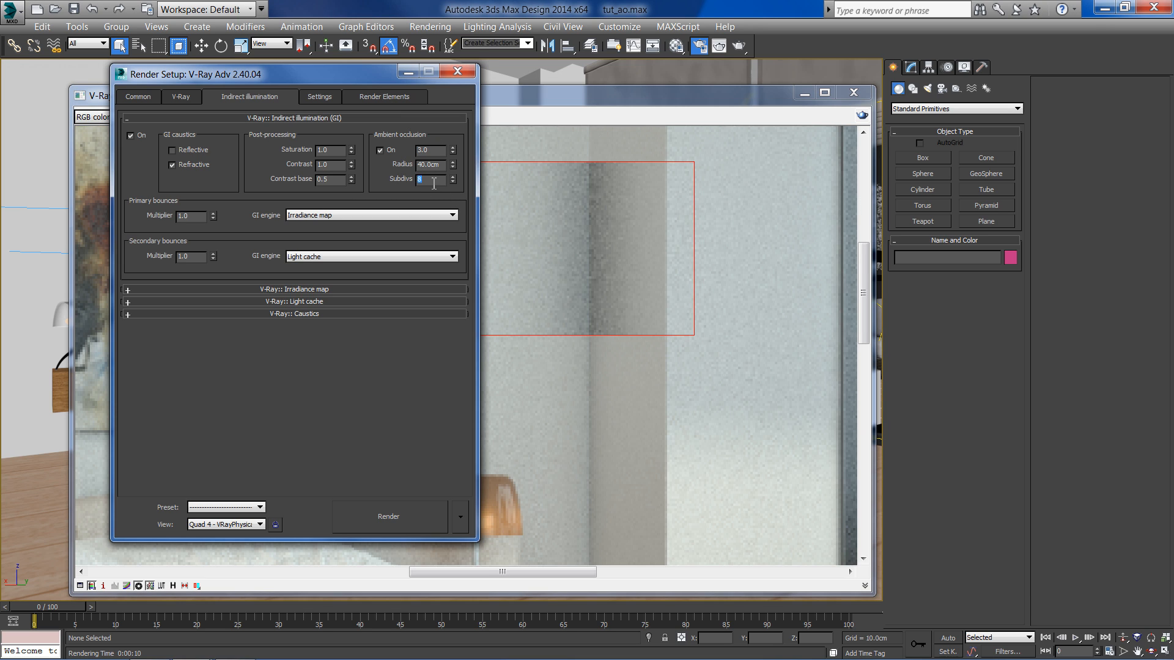
pyautogui.write('4')
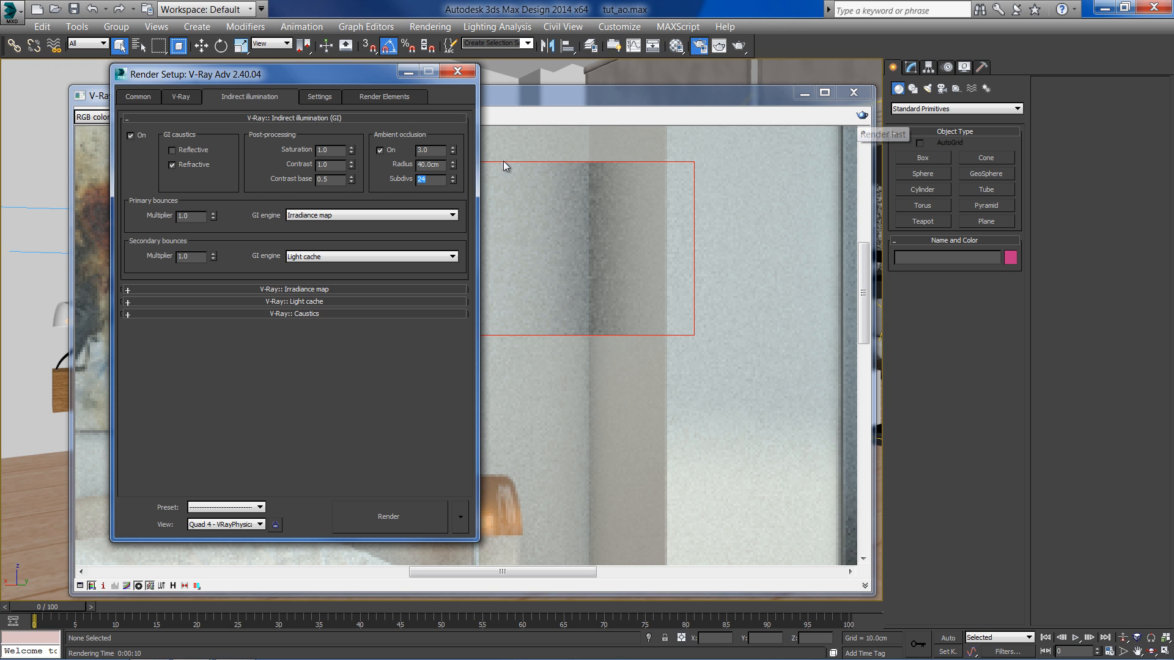
pyautogui.click(862, 114)
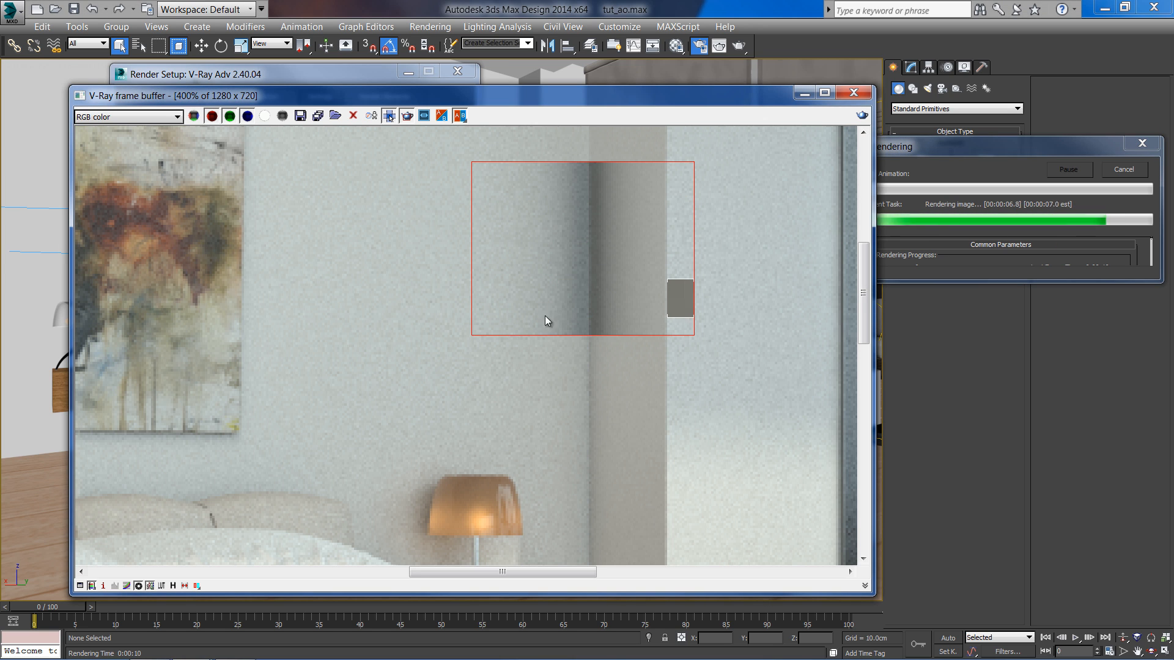
# - Set the ambient occlusion amount to 0.6 and radius to 16 cm, then re-render the region
pyautogui.click(340, 79)
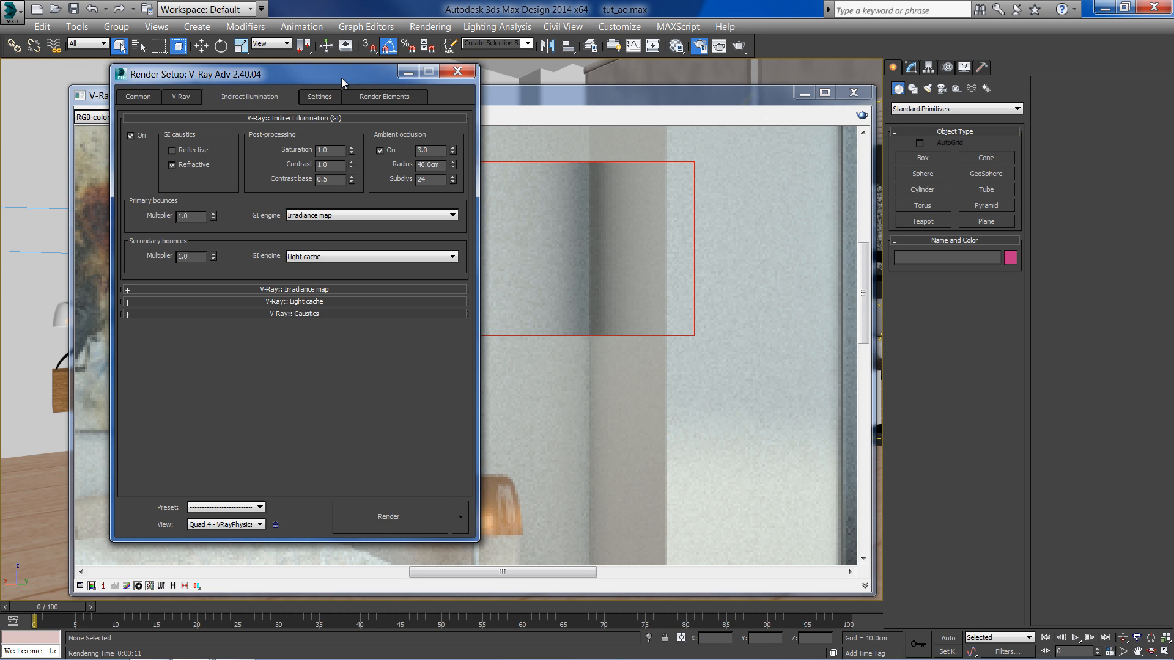
pyautogui.doubleClick(433, 149)
pyautogui.write('0.6')
pyautogui.press('Return')
pyautogui.doubleClick(428, 164)
pyautogui.write('16')
pyautogui.press('Return')
pyautogui.click(435, 180)
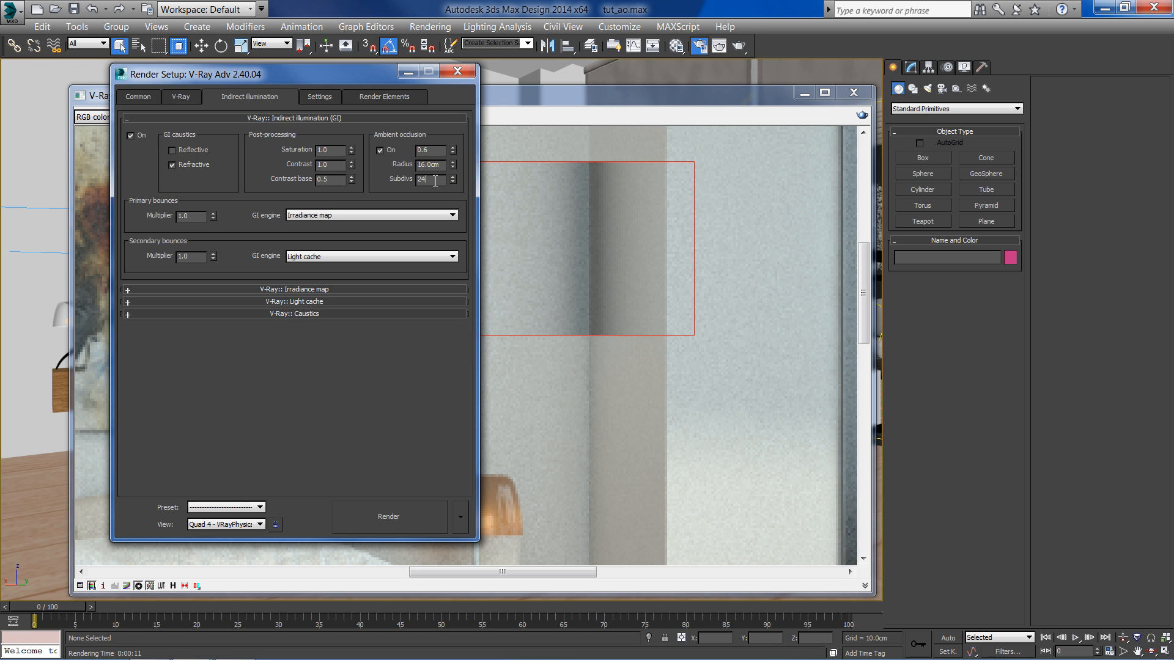
pyautogui.click(657, 101)
pyautogui.click(861, 115)
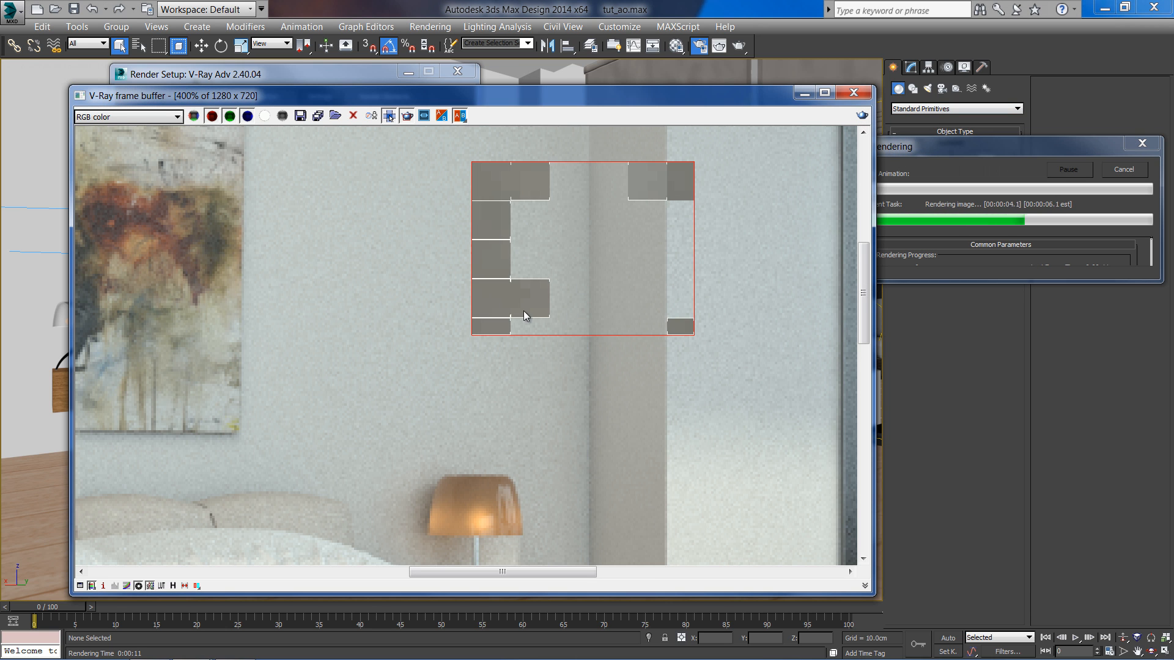
# - Return the frame buffer to 100% zoom and turn off region rendering
pyautogui.keyDown('ctrl'); pyautogui.click(610, 301); pyautogui.keyUp('ctrl')
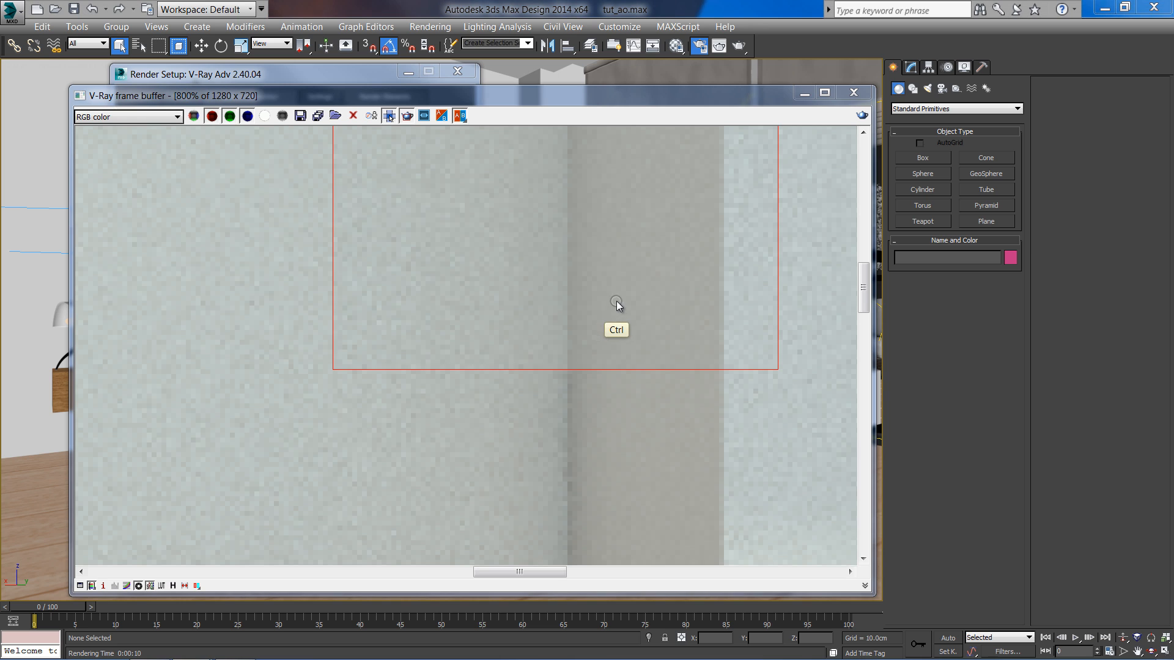
pyautogui.keyDown('ctrl'); pyautogui.rightClick(617, 300); pyautogui.keyUp('ctrl')
pyautogui.keyDown('ctrl'); pyautogui.rightClick(616, 301); pyautogui.keyUp('ctrl')
pyautogui.keyDown('ctrl'); pyautogui.rightClick(614, 296); pyautogui.keyUp('ctrl')
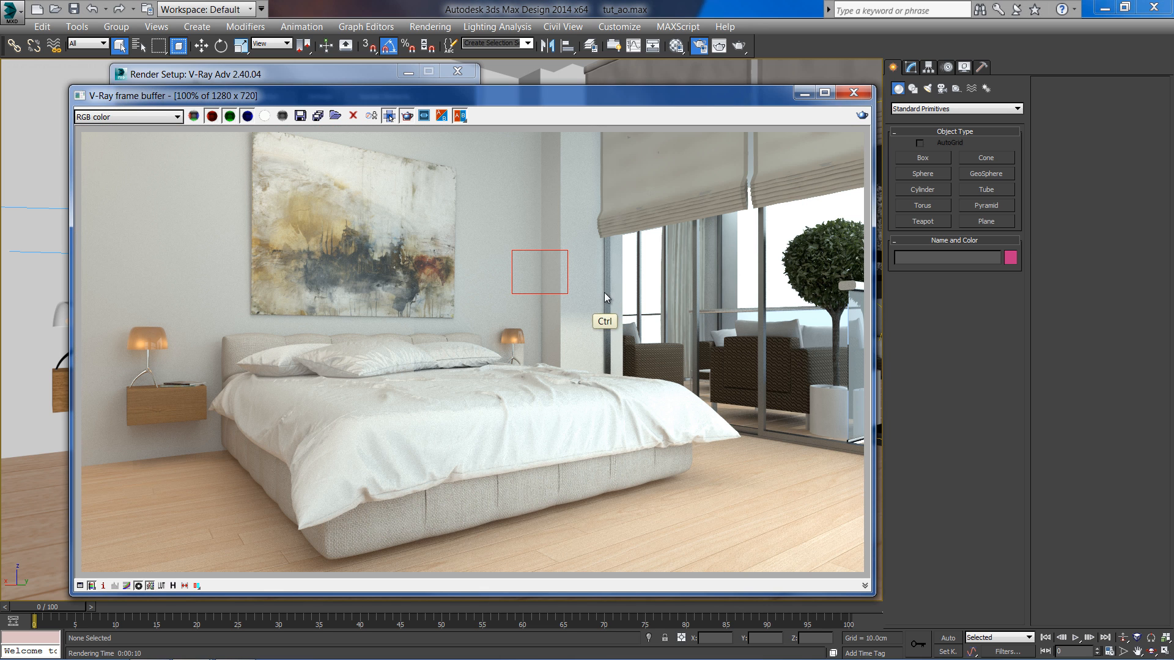
pyautogui.click(405, 115)
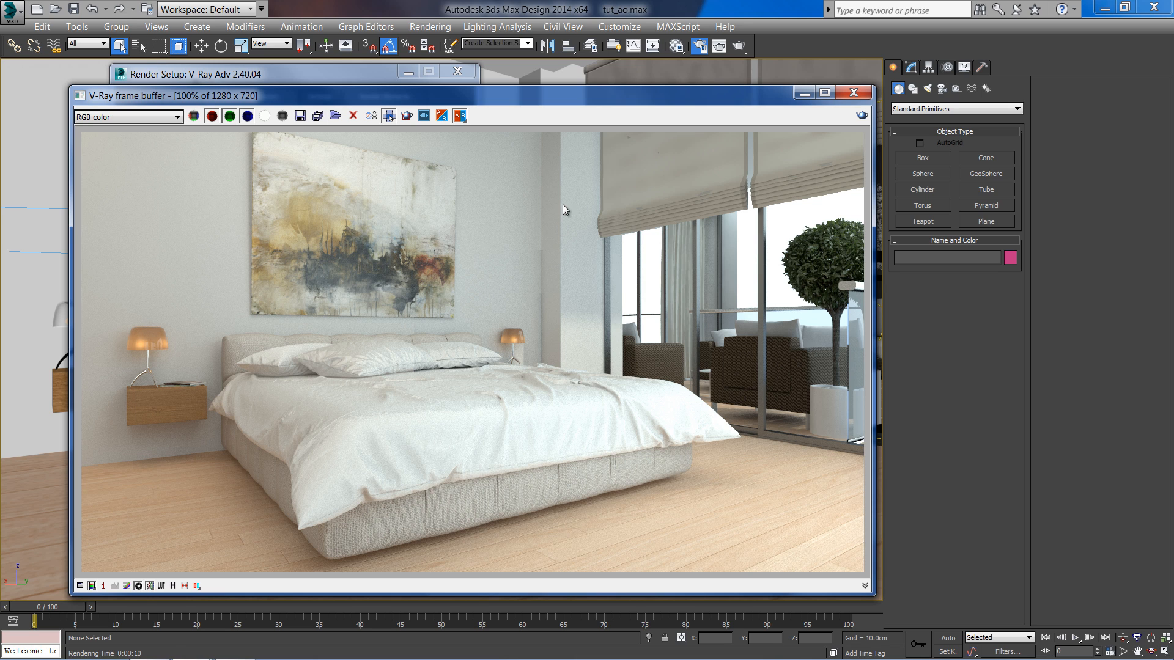
pyautogui.moveTo(570, 96); pyautogui.dragTo(561, 65)
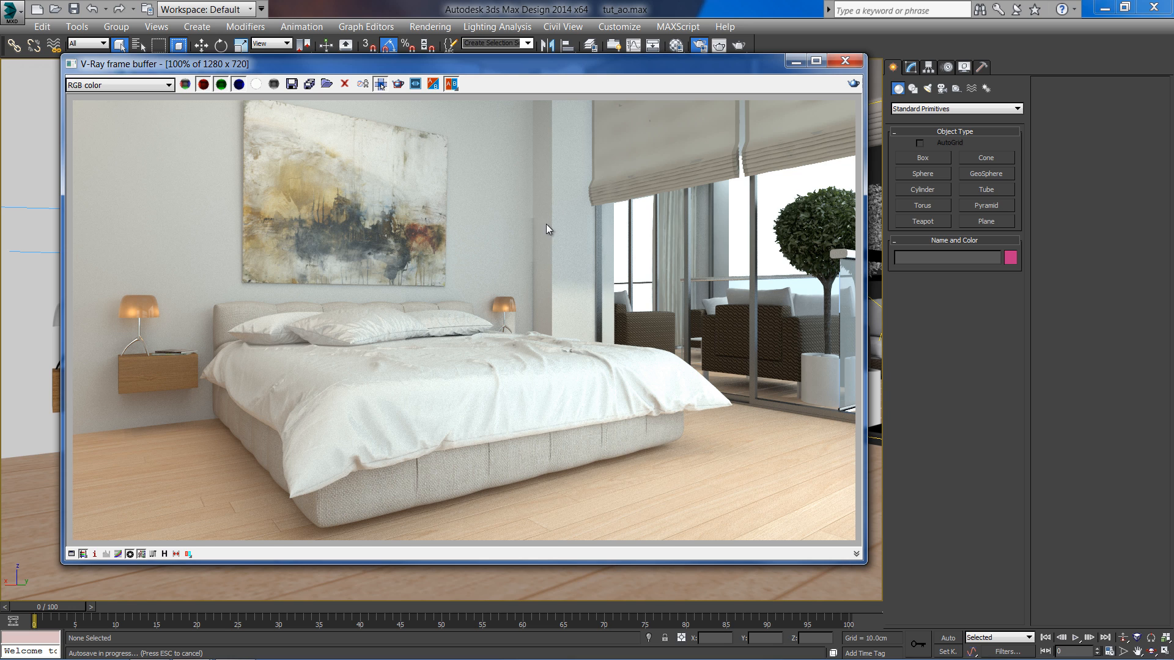
pyautogui.moveTo(534, 72); pyautogui.dragTo(538, 105)
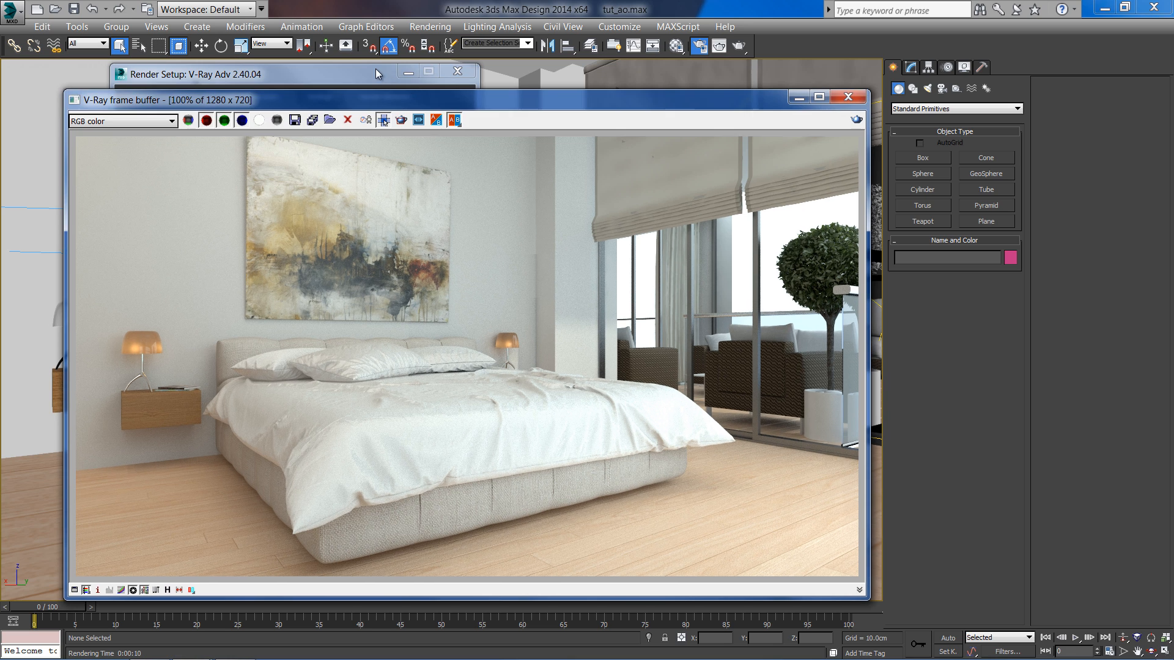
# - Add a VRayExtraTex render element in Render Setup
pyautogui.click(376, 72)
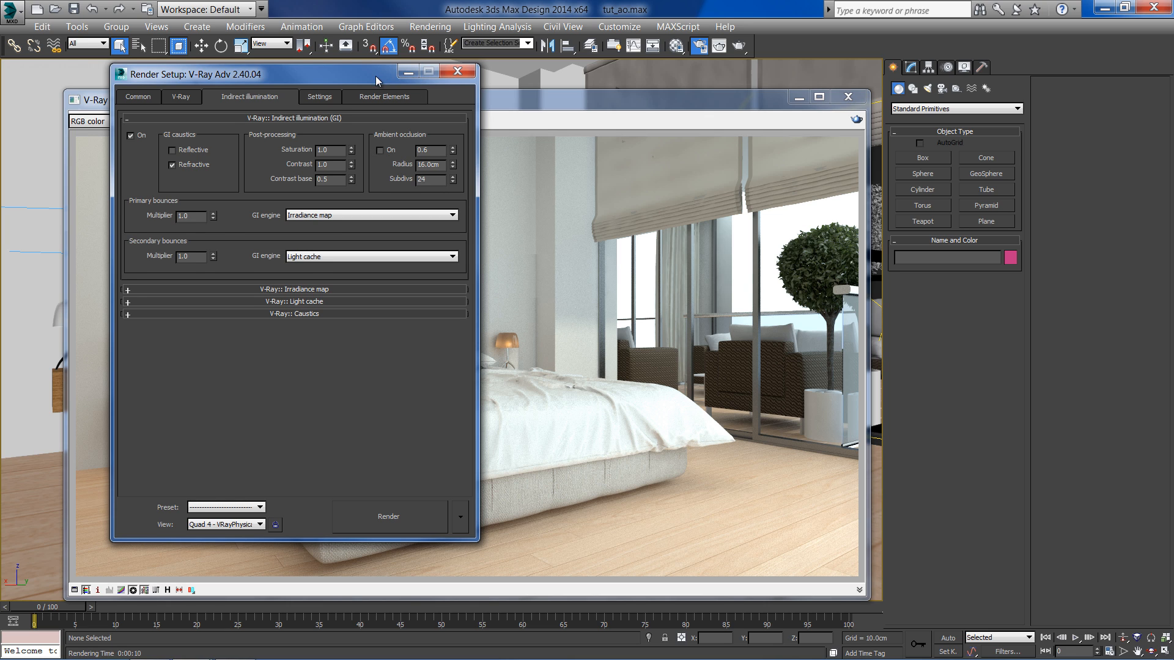
pyautogui.moveTo(376, 76); pyautogui.dragTo(362, 74)
pyautogui.click(367, 98)
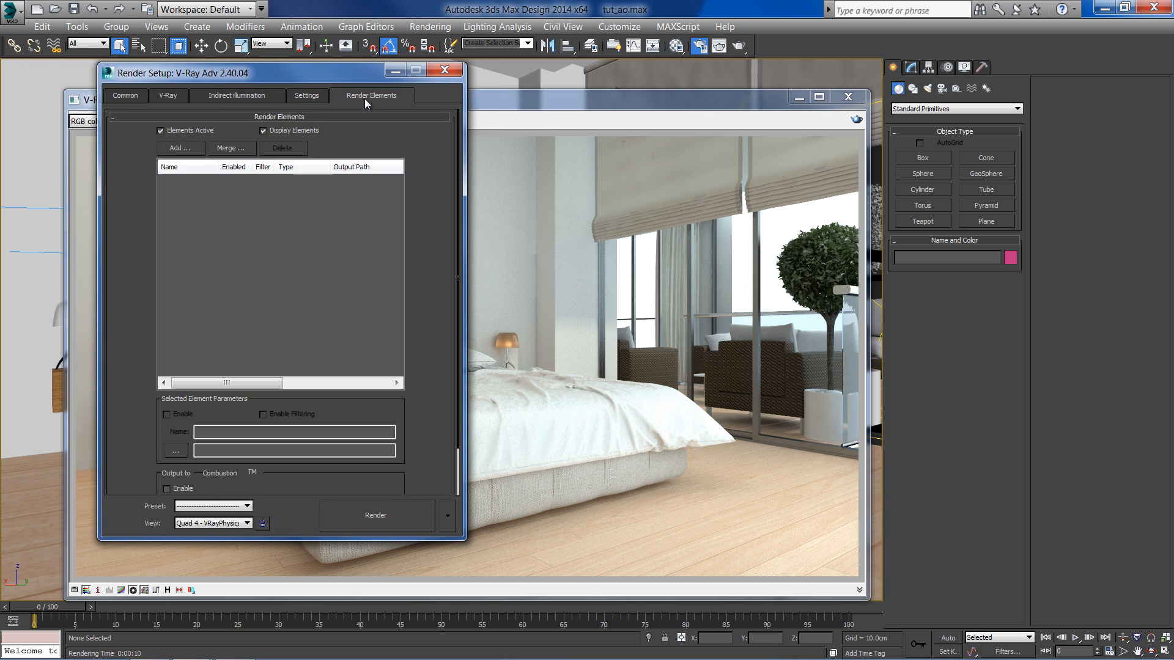
pyautogui.click(192, 147)
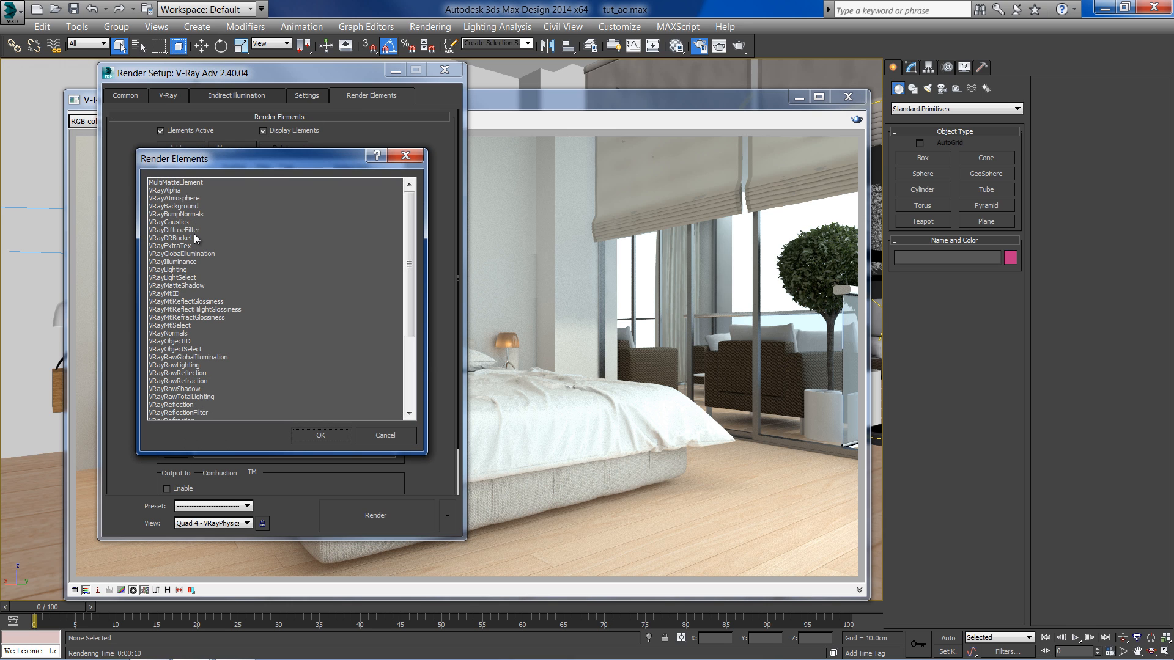
pyautogui.click(168, 245)
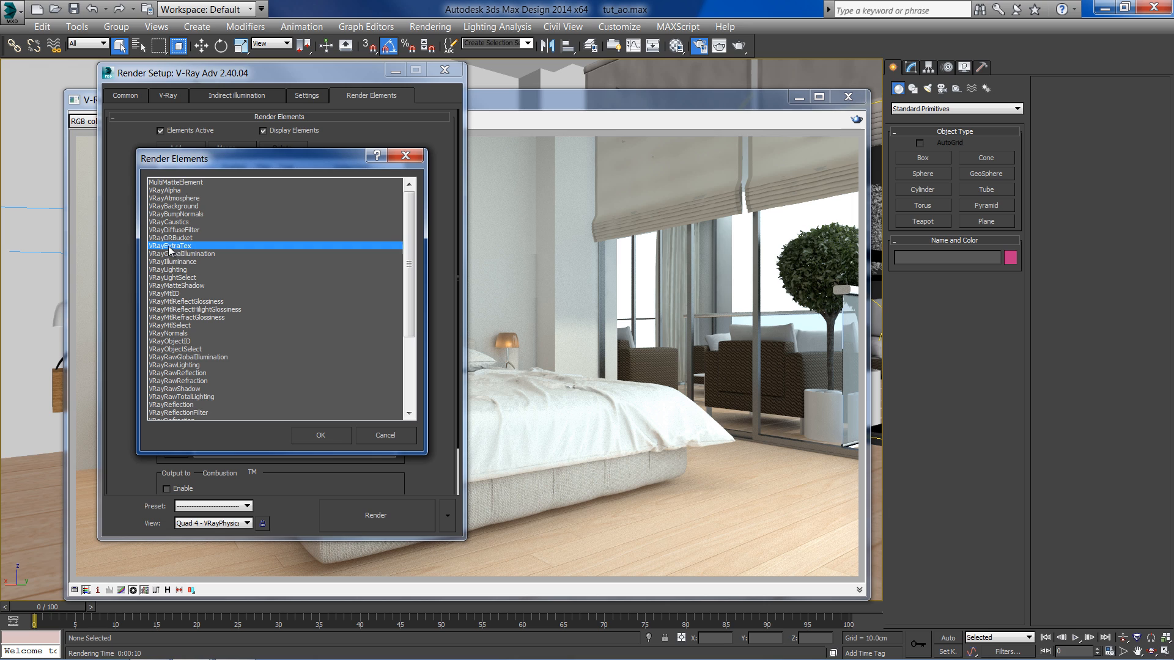
pyautogui.click(321, 436)
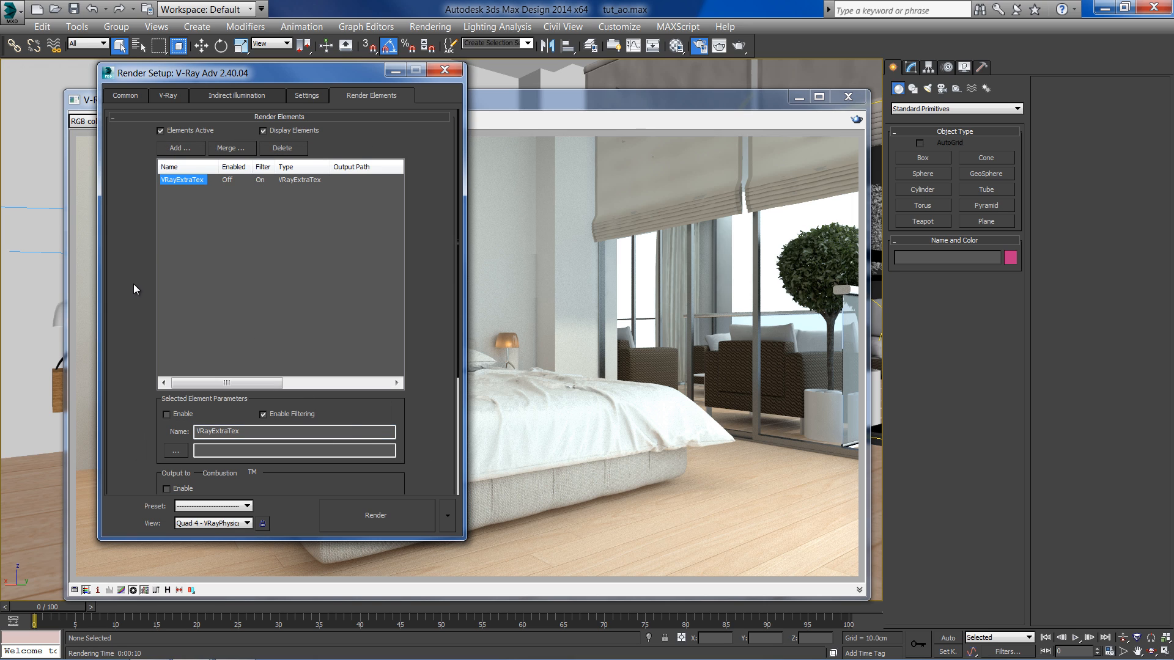
pyautogui.moveTo(133, 283)
pyautogui.mouseDown()
pyautogui.moveTo(123, 259)
pyautogui.moveTo(124, 275)
pyautogui.mouseUp()
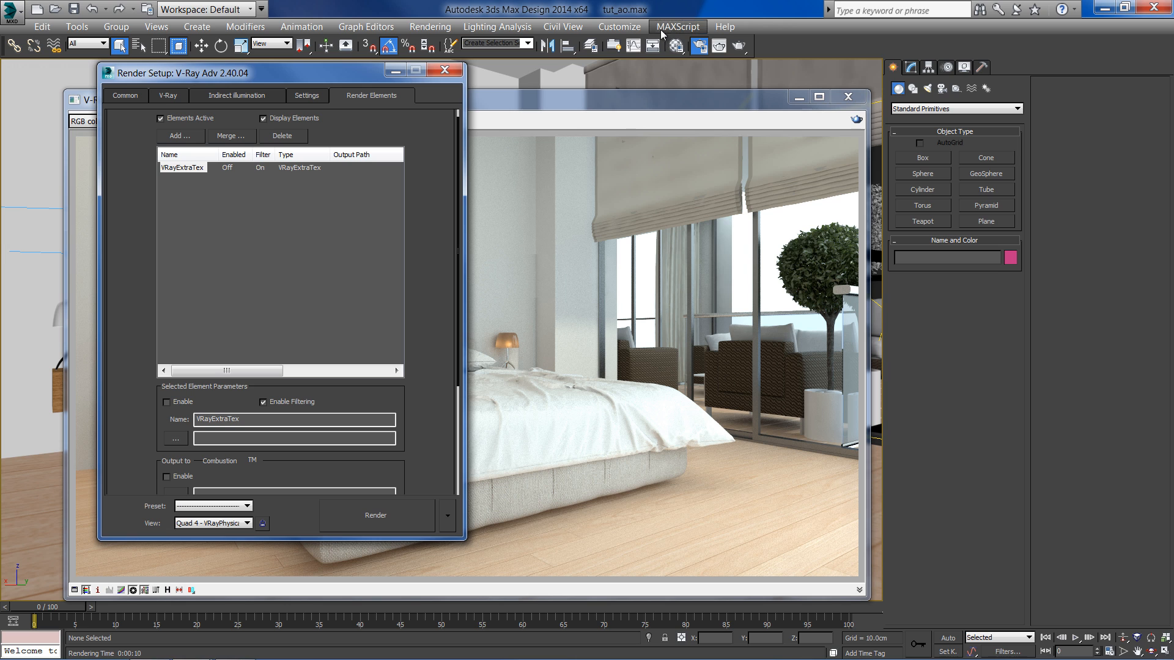
# - Open the Material Editor and create a VRayDirt map in an empty sample slot
pyautogui.click(676, 46)
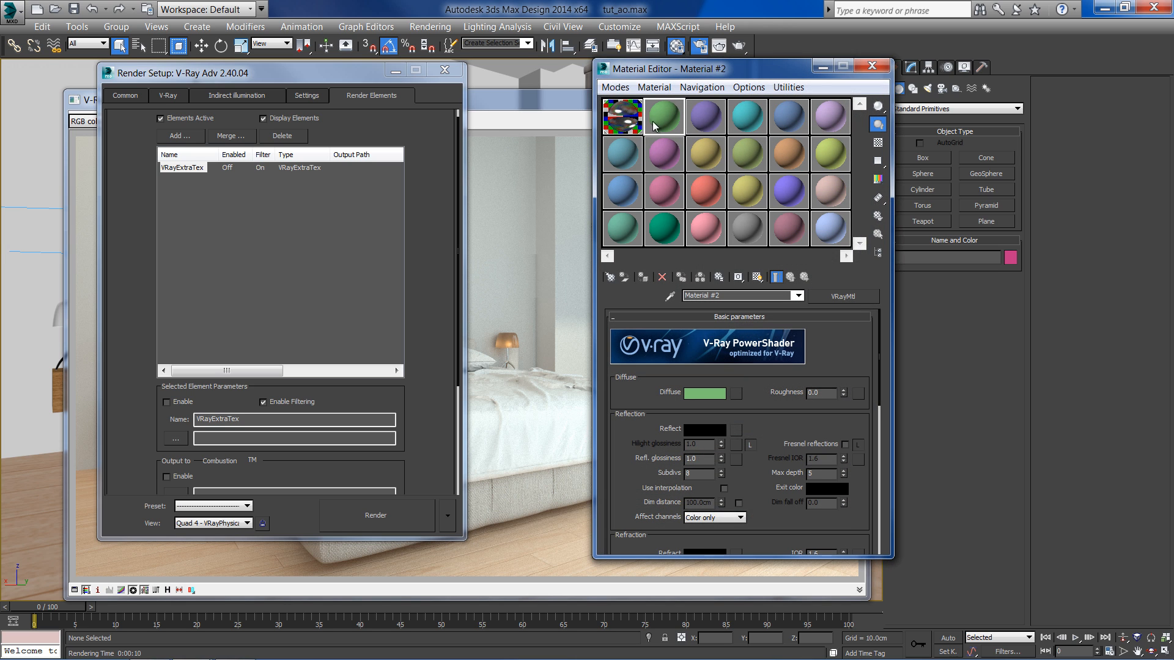
pyautogui.click(613, 277)
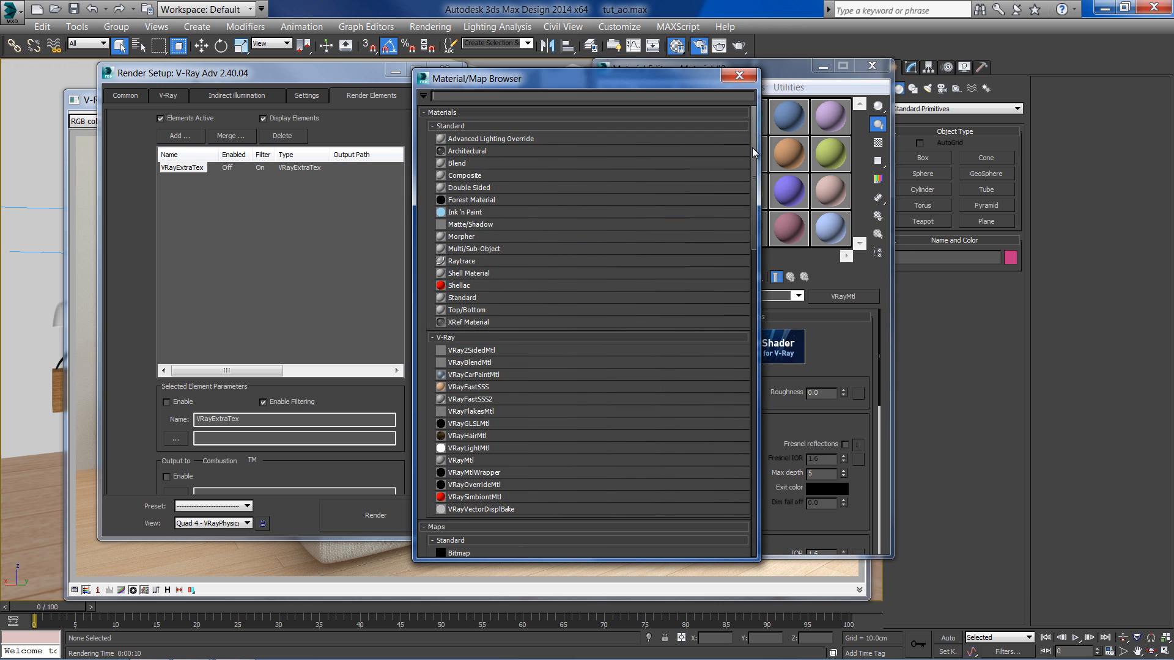
pyautogui.moveTo(752, 148); pyautogui.dragTo(754, 428)
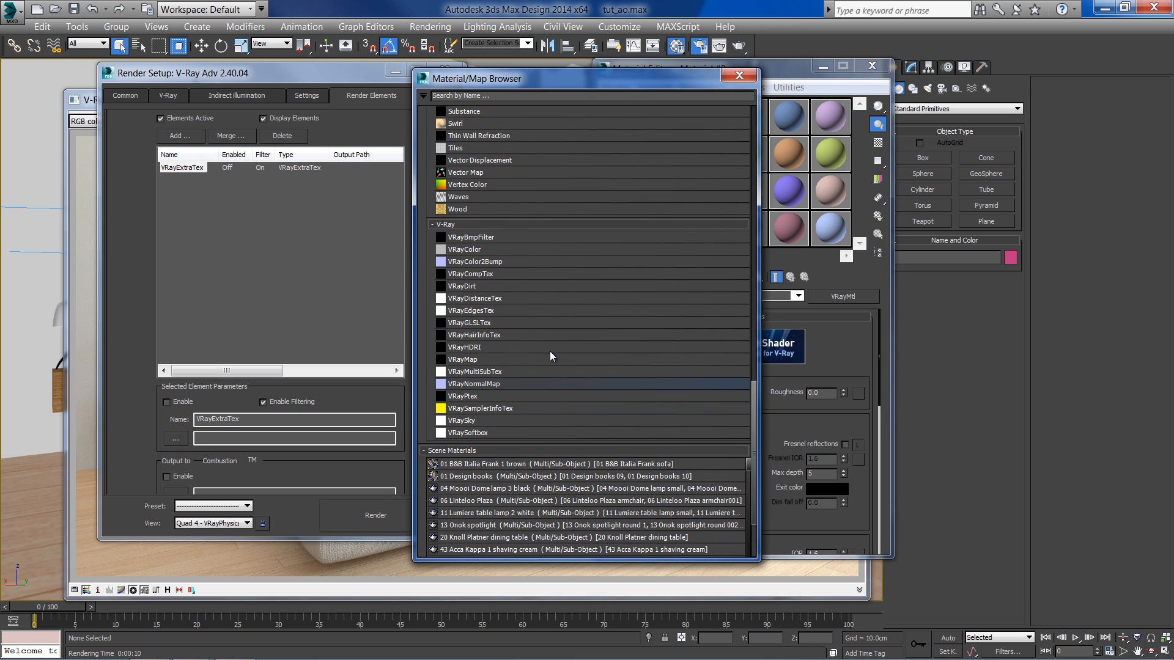
pyautogui.doubleClick(476, 287)
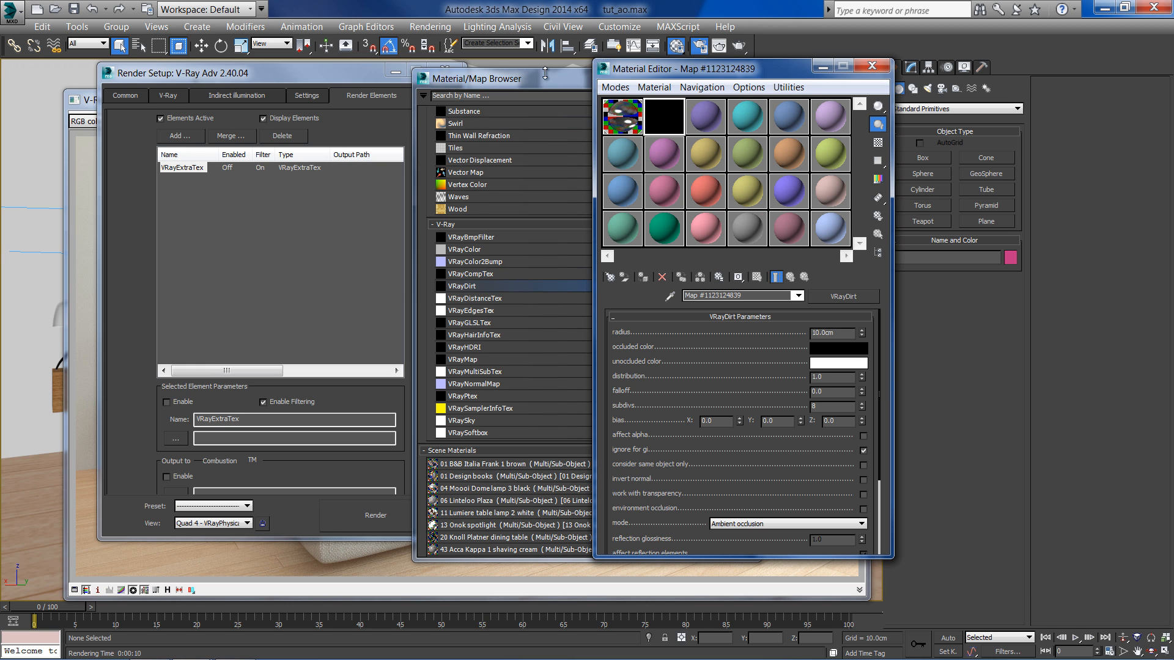
pyautogui.click(545, 73)
pyautogui.click(740, 75)
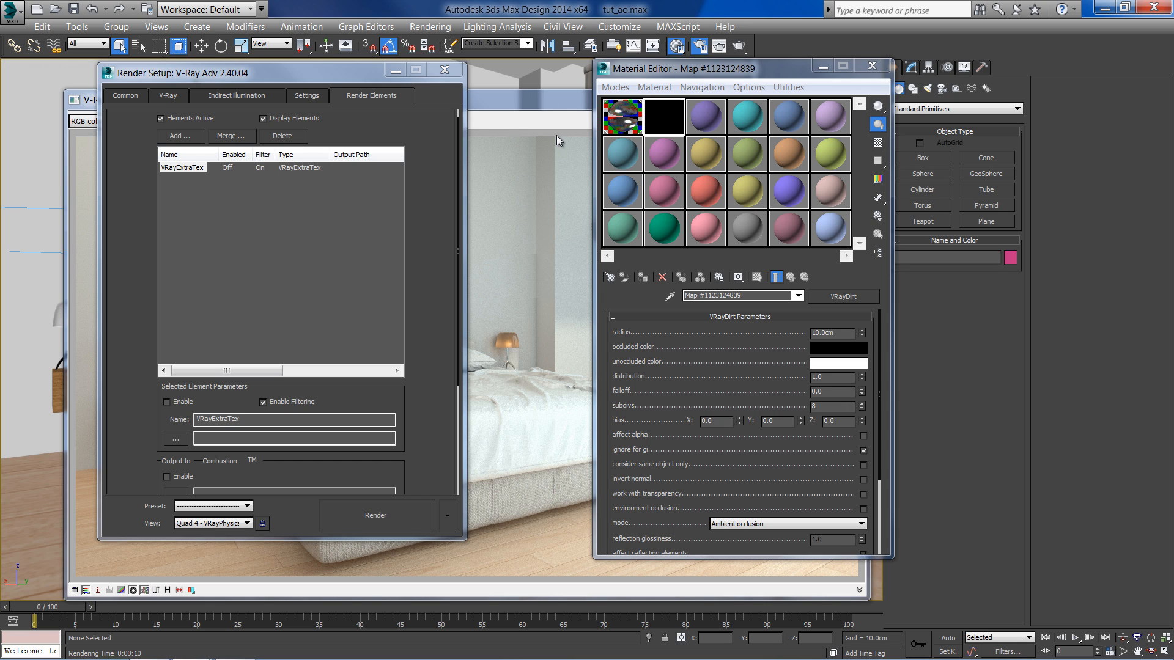
pyautogui.moveTo(670, 70); pyautogui.dragTo(631, 62)
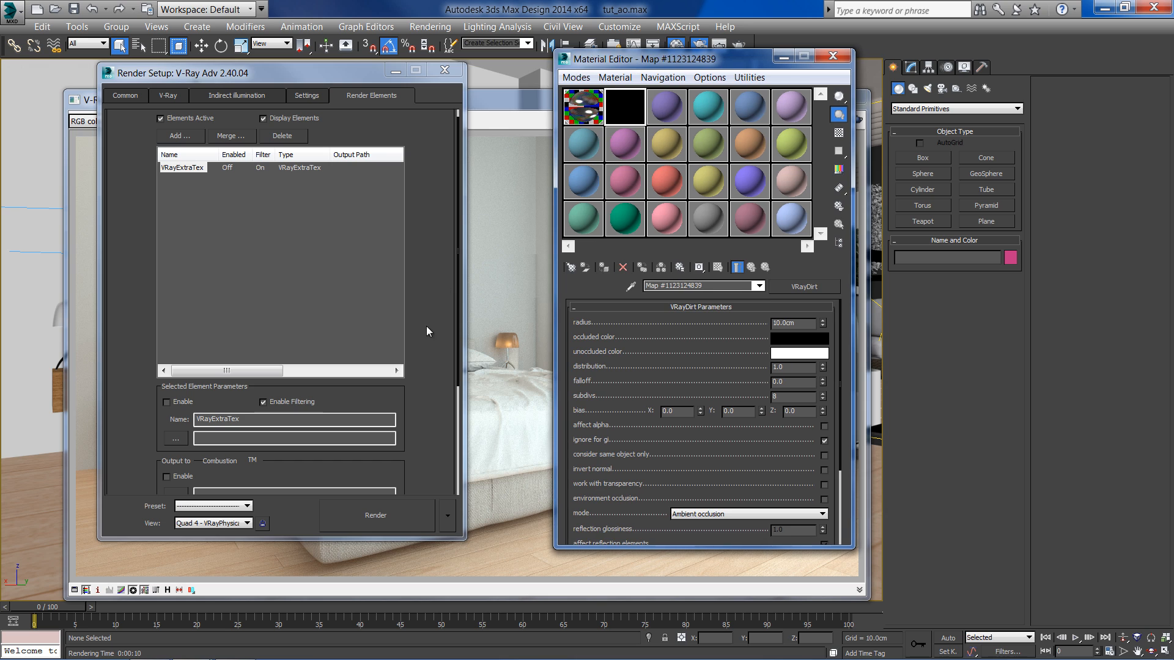
# - Assign the VRayDirt map as an instance to the VRayExtraTex element's texture slot
pyautogui.moveTo(419, 333); pyautogui.dragTo(453, 175)
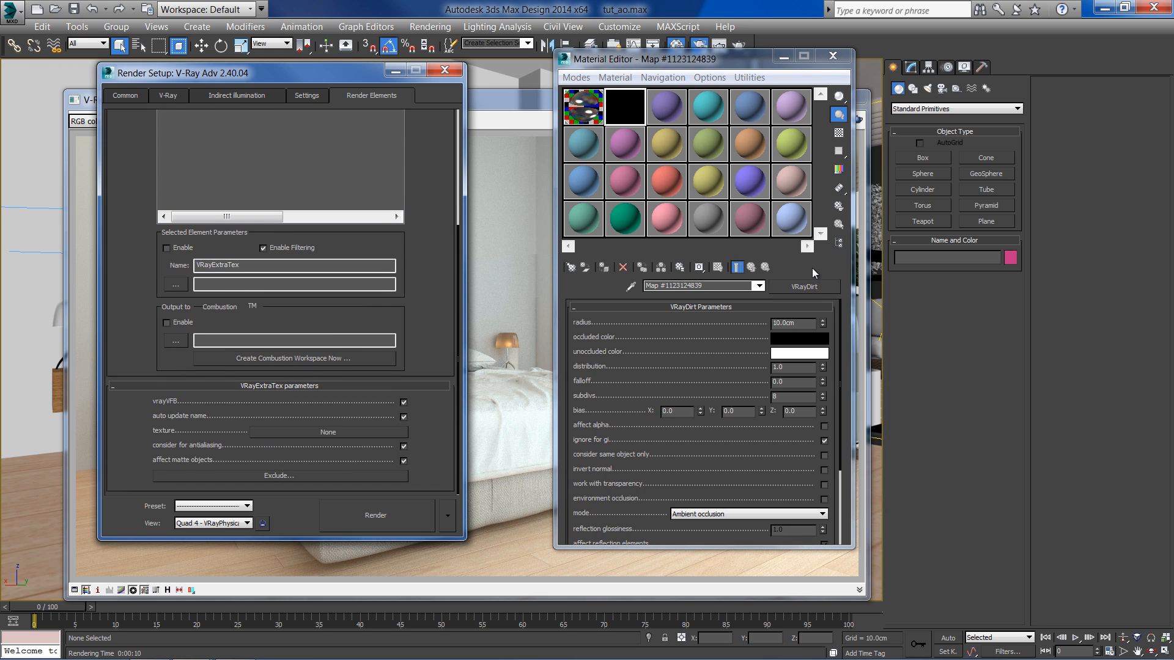
pyautogui.moveTo(813, 288); pyautogui.dragTo(325, 434)
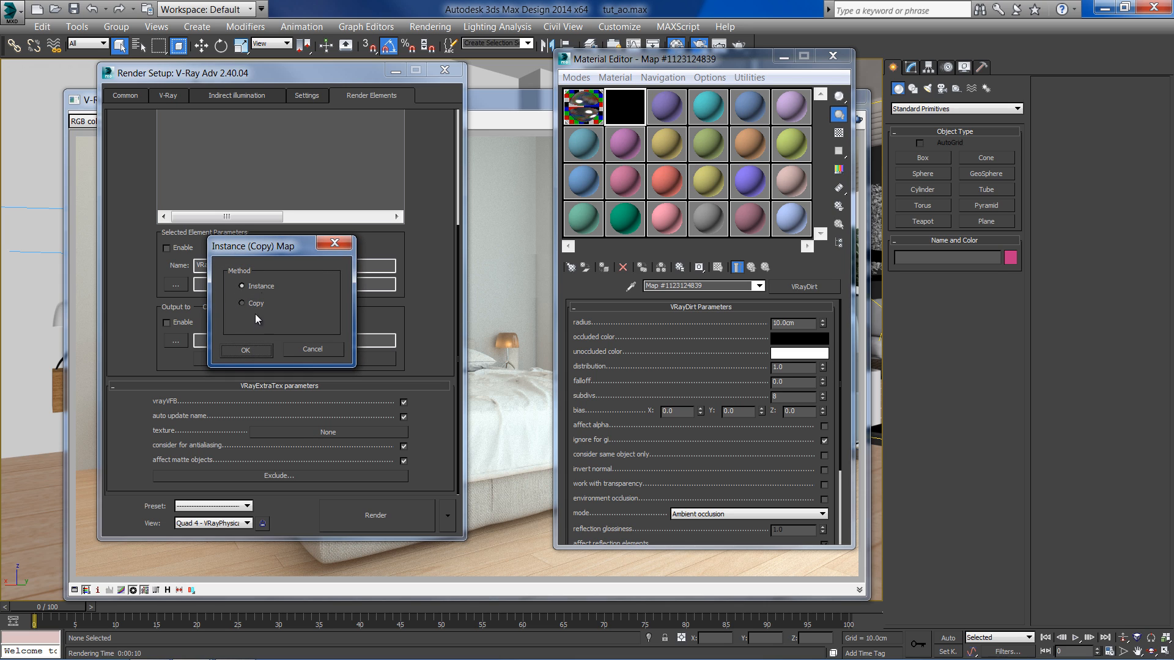
pyautogui.click(256, 350)
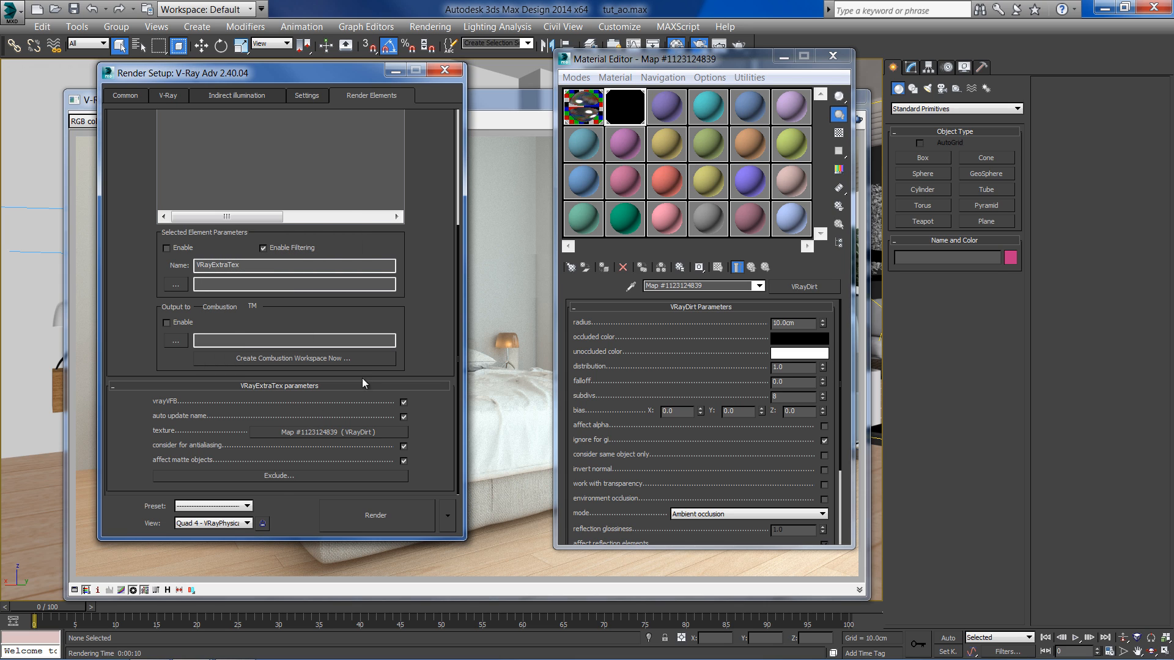
# - Render a region over the bed and wall, and display the VRayExtraTex channel in the frame buffer
pyautogui.click(536, 104)
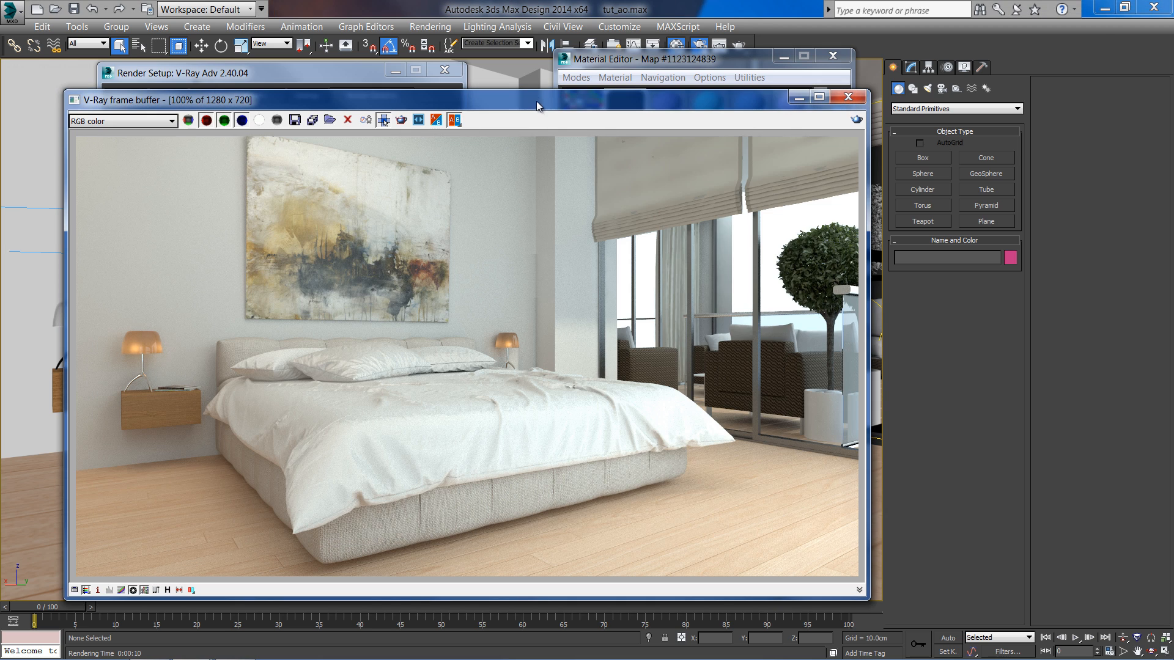
pyautogui.moveTo(592, 261); pyautogui.dragTo(417, 401)
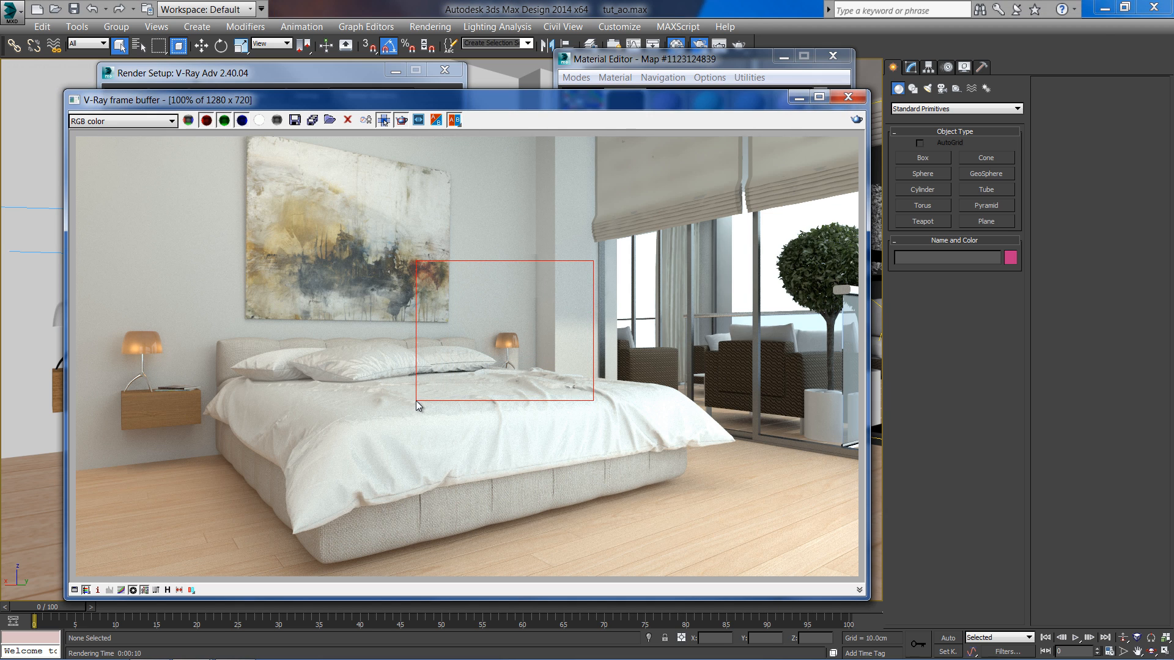
pyautogui.click(856, 120)
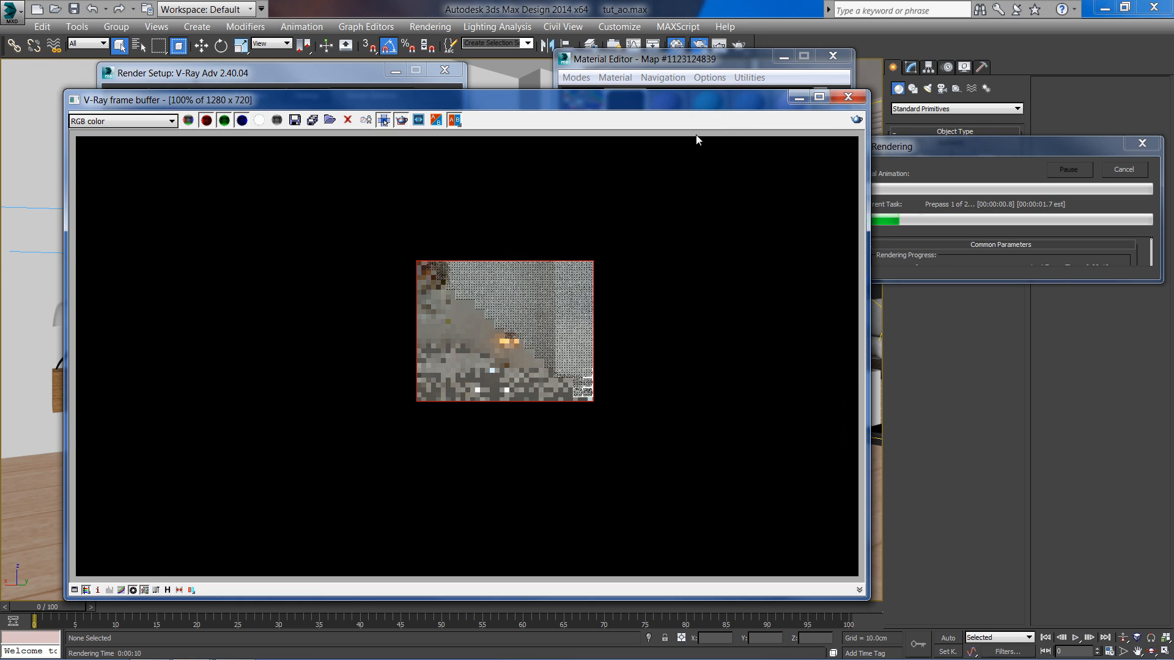
pyautogui.click(168, 122)
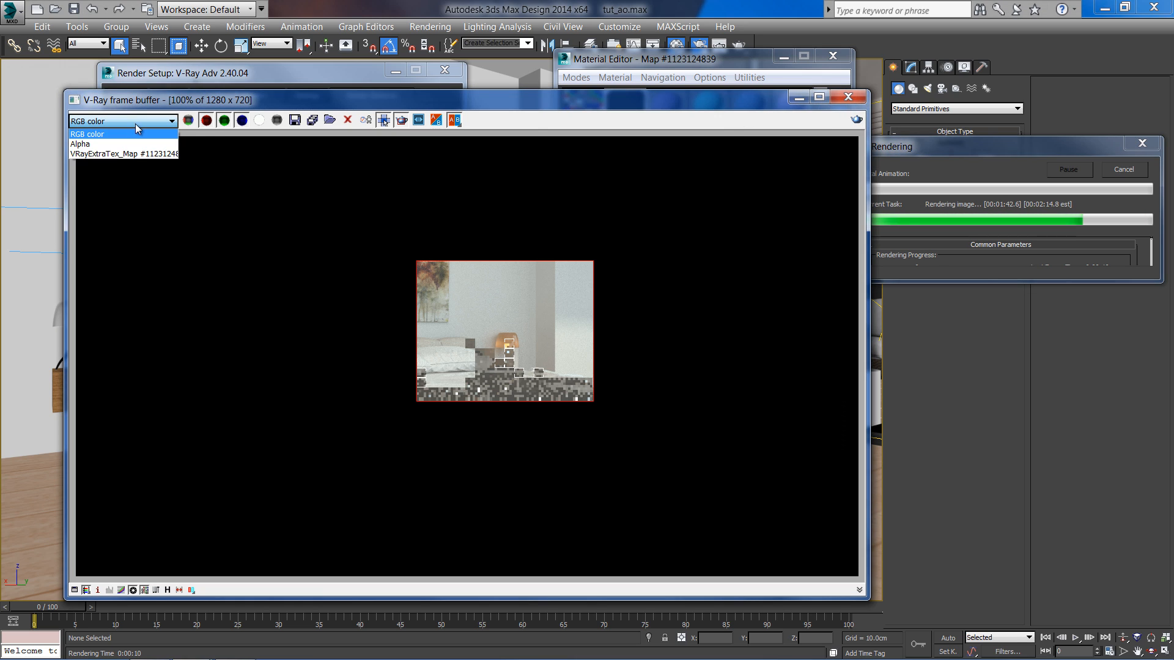
pyautogui.click(116, 153)
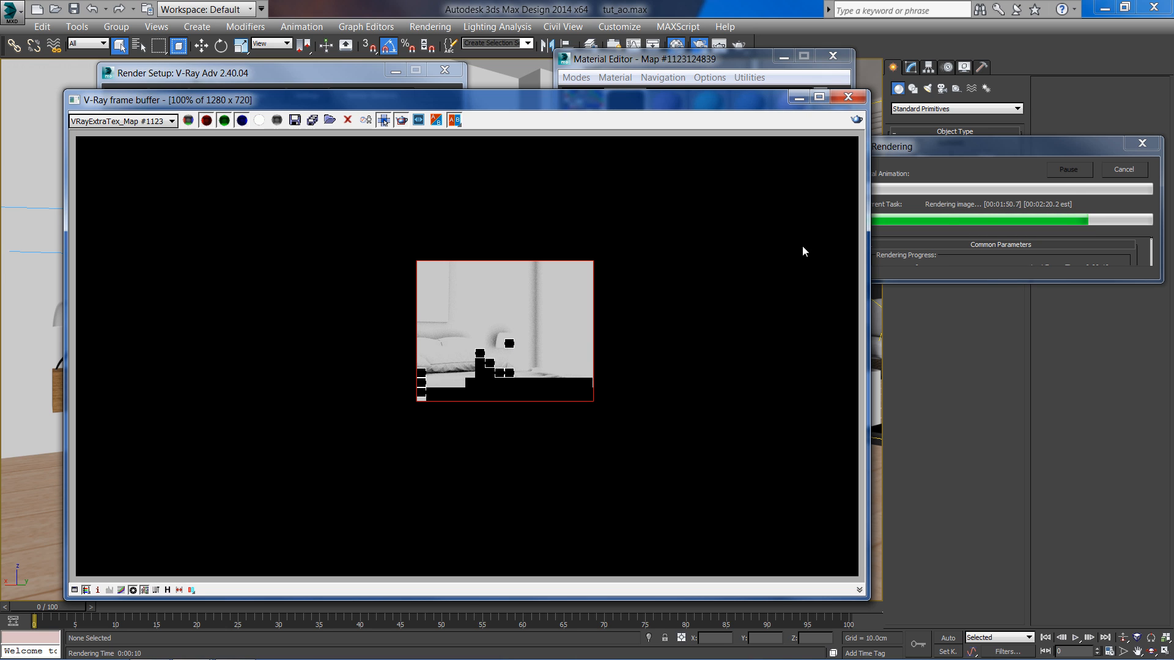
pyautogui.moveTo(640, 99); pyautogui.dragTo(606, 103)
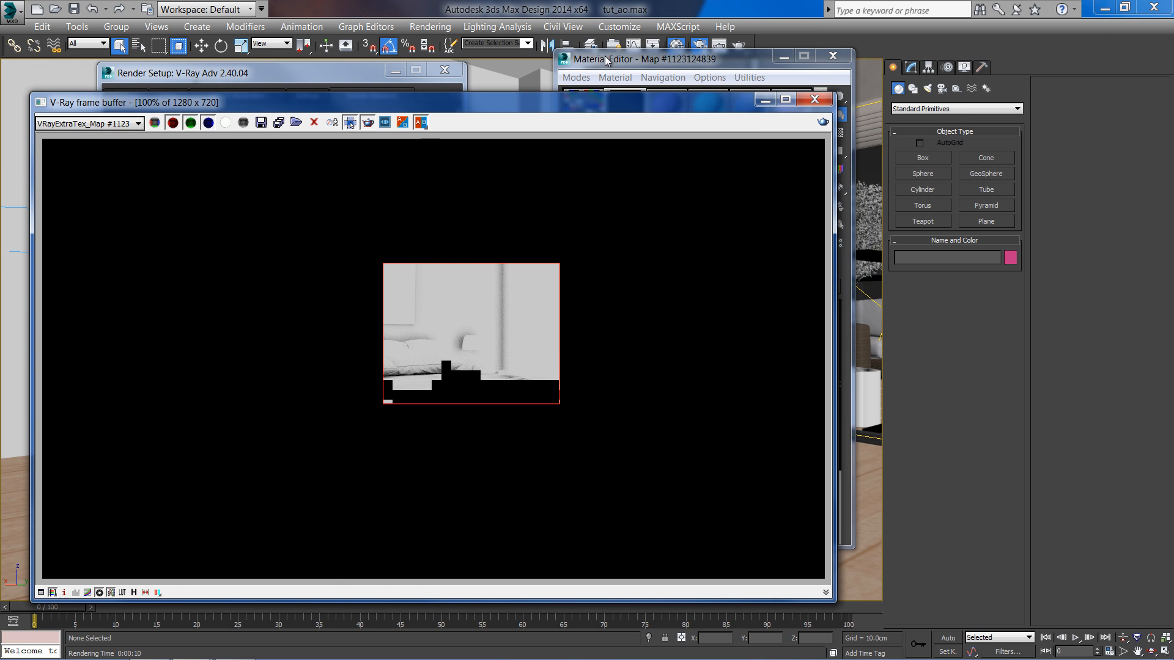
# - Set the VRayDirt map's radius to 16 cm and its subdivs to 24
pyautogui.click(604, 61)
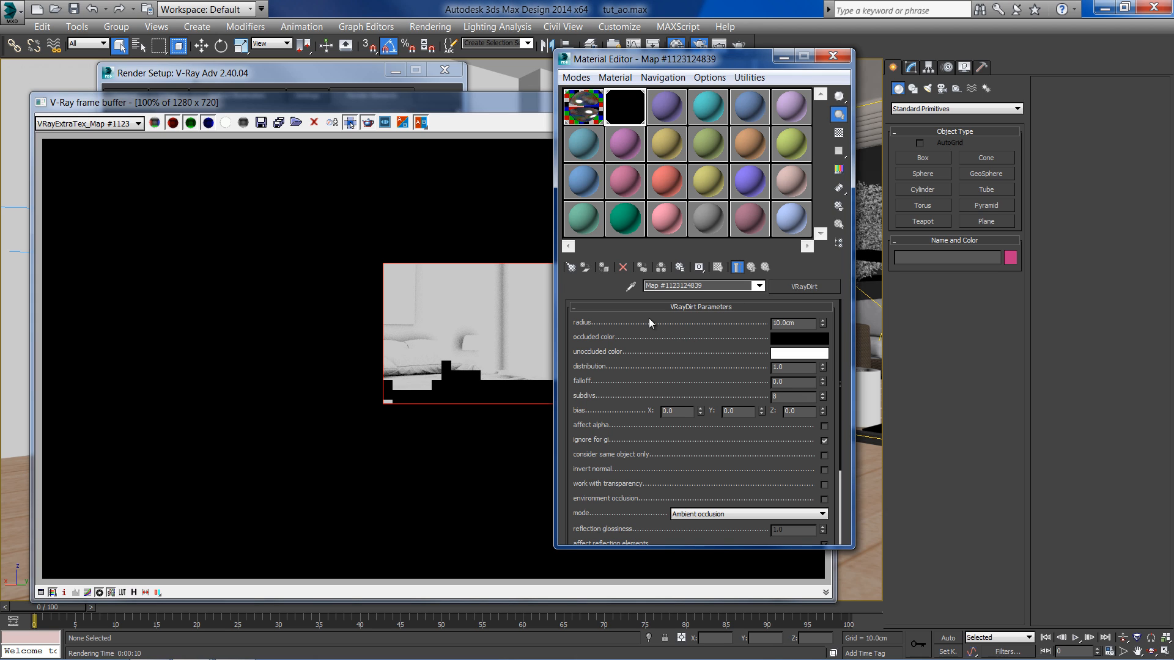
pyautogui.moveTo(794, 326); pyautogui.dragTo(762, 324)
pyautogui.write('30')
pyautogui.press('Return')
pyautogui.moveTo(807, 325); pyautogui.dragTo(768, 326)
pyautogui.write('16')
pyautogui.press('Return')
pyautogui.scroll(-2, 741, 340)
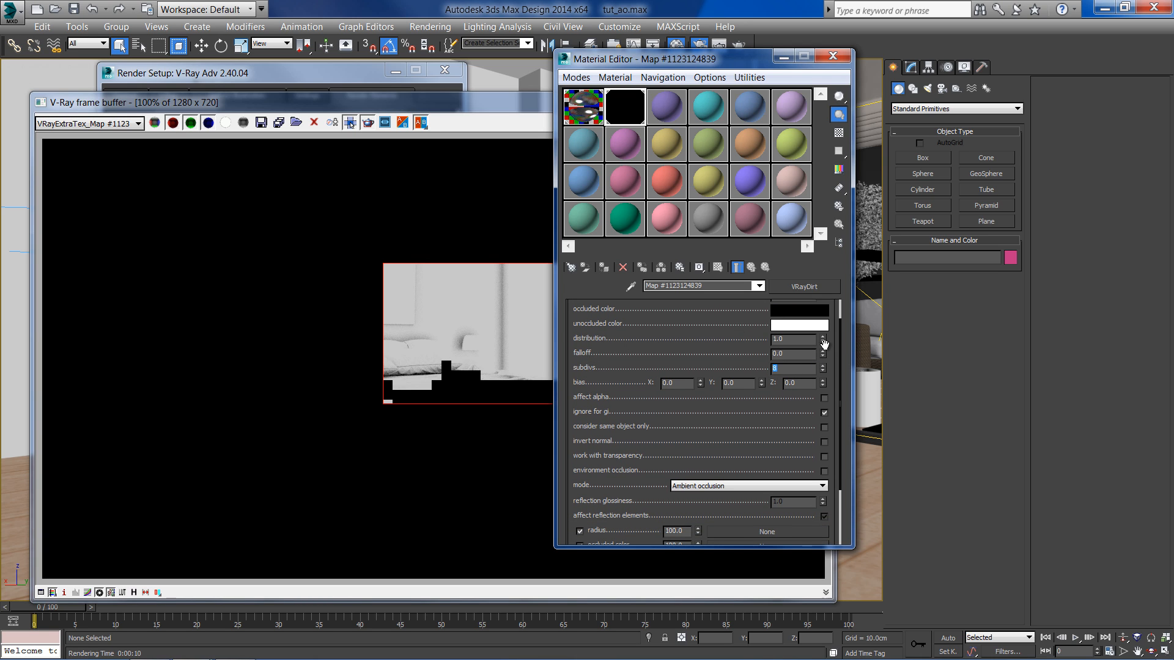
pyautogui.press('Return')
pyautogui.write('24')
pyautogui.press('Return')
pyautogui.moveTo(743, 344); pyautogui.dragTo(753, 381)
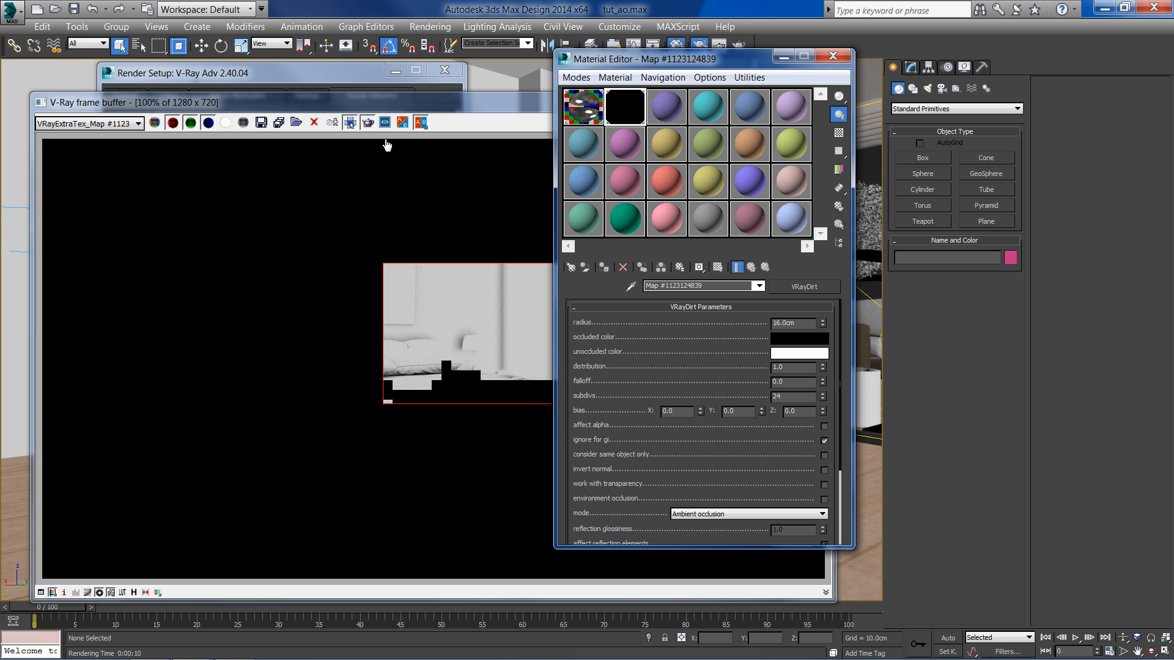
# - Render a region over the window and balcony, view the VRayExtraTex channel, and cancel the render
pyautogui.click(403, 114)
pyautogui.click(126, 124)
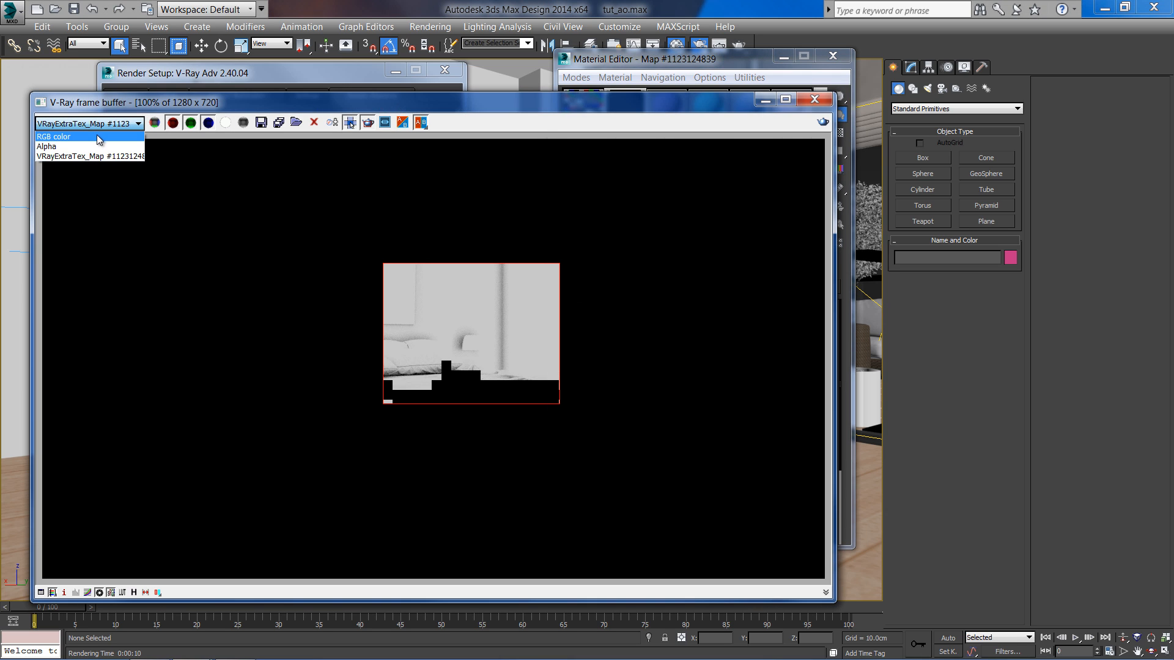
pyautogui.click(98, 137)
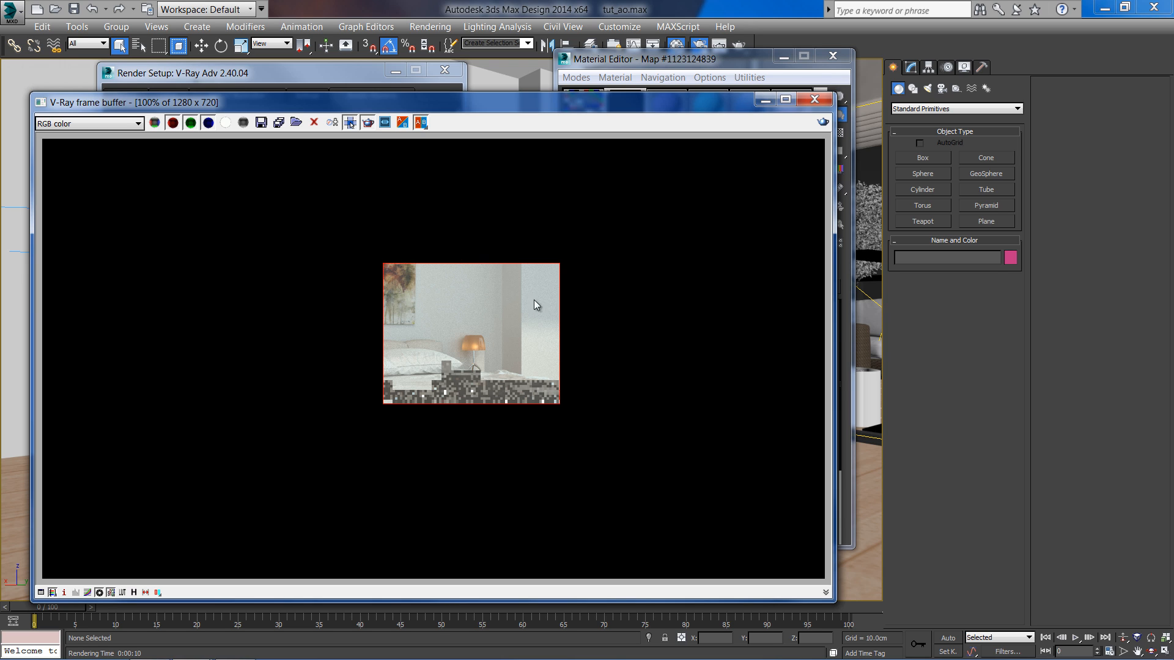
pyautogui.moveTo(649, 291)
pyautogui.mouseDown()
pyautogui.moveTo(882, 439)
pyautogui.moveTo(871, 419)
pyautogui.mouseUp()
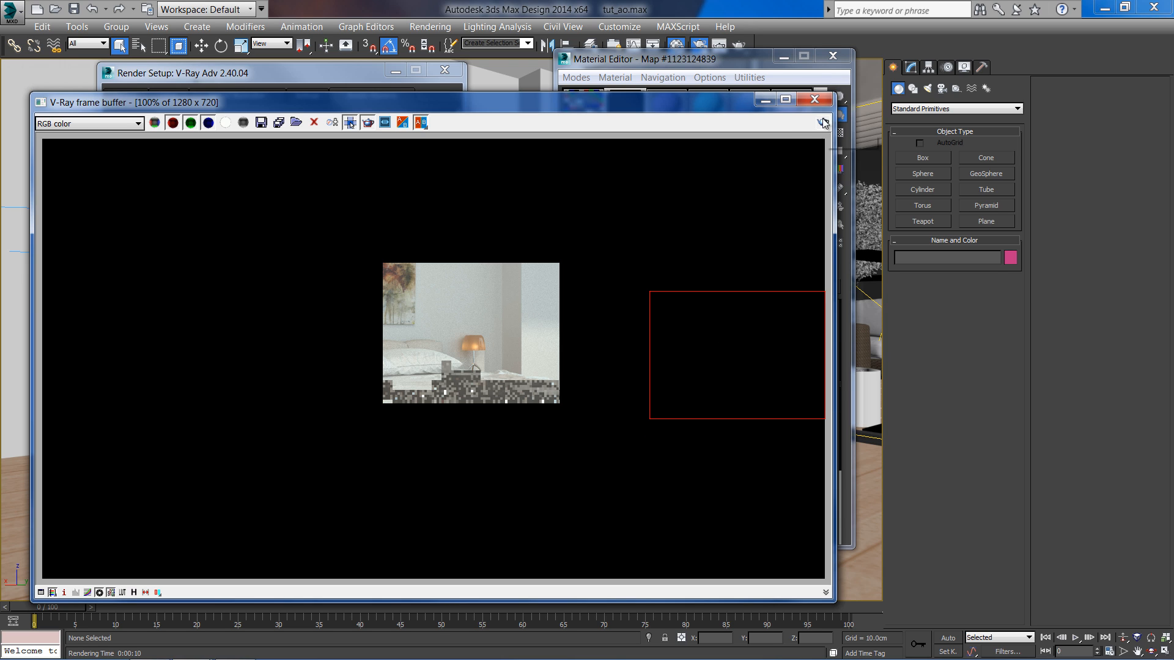
pyautogui.click(823, 121)
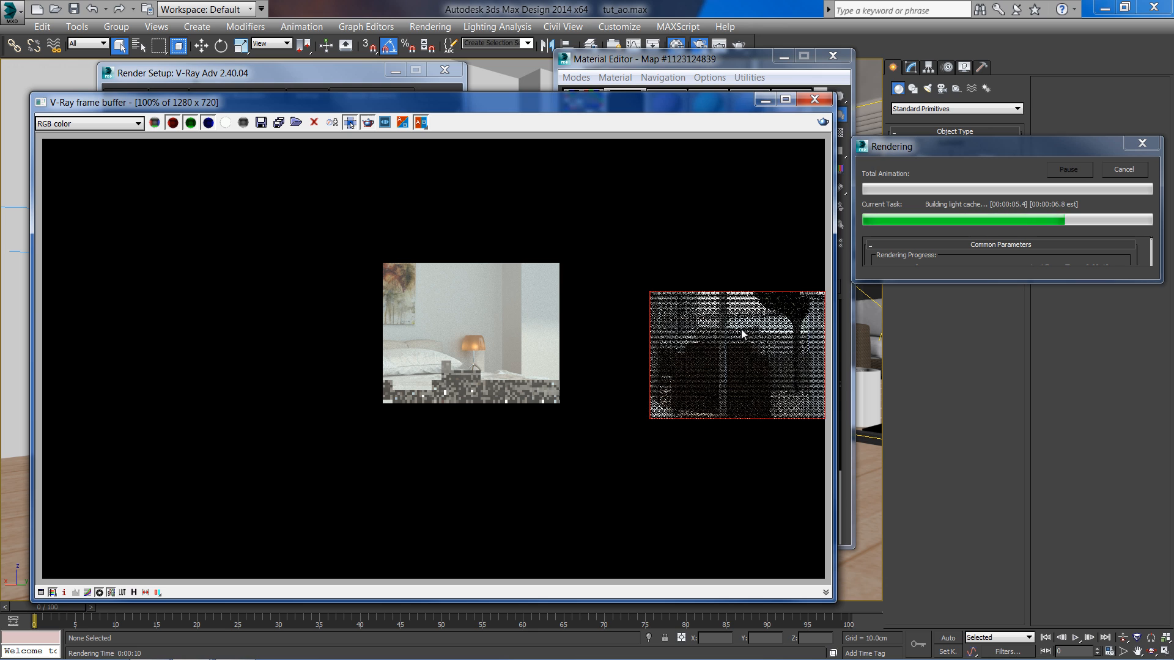
pyautogui.click(111, 124)
pyautogui.click(90, 156)
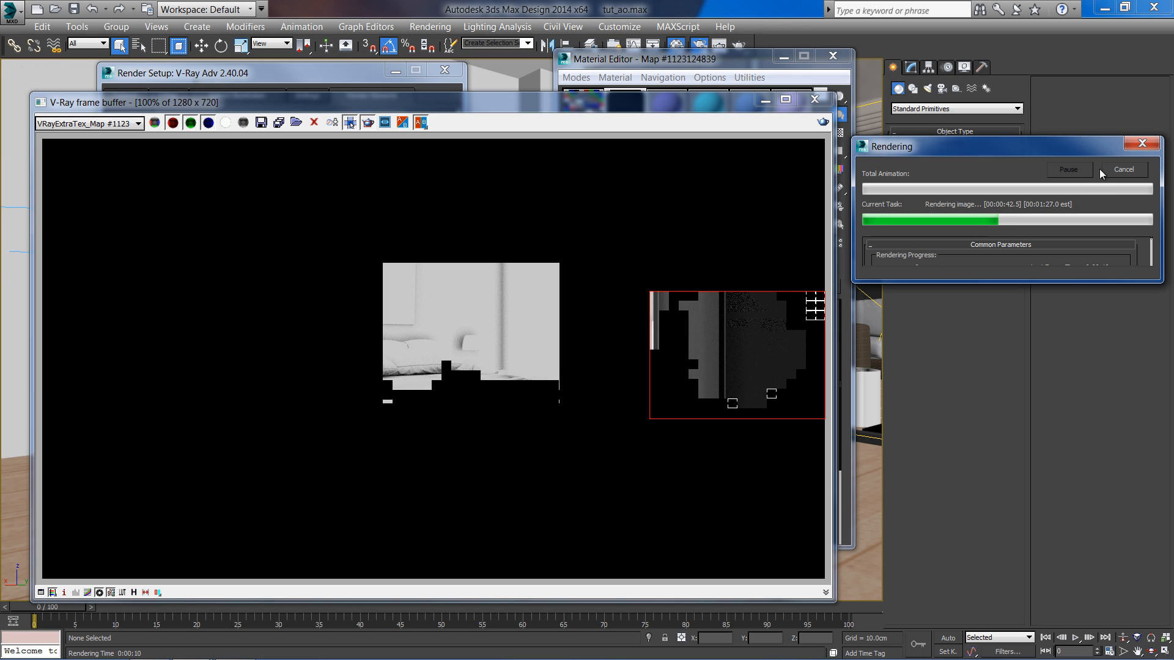
pyautogui.click(1123, 170)
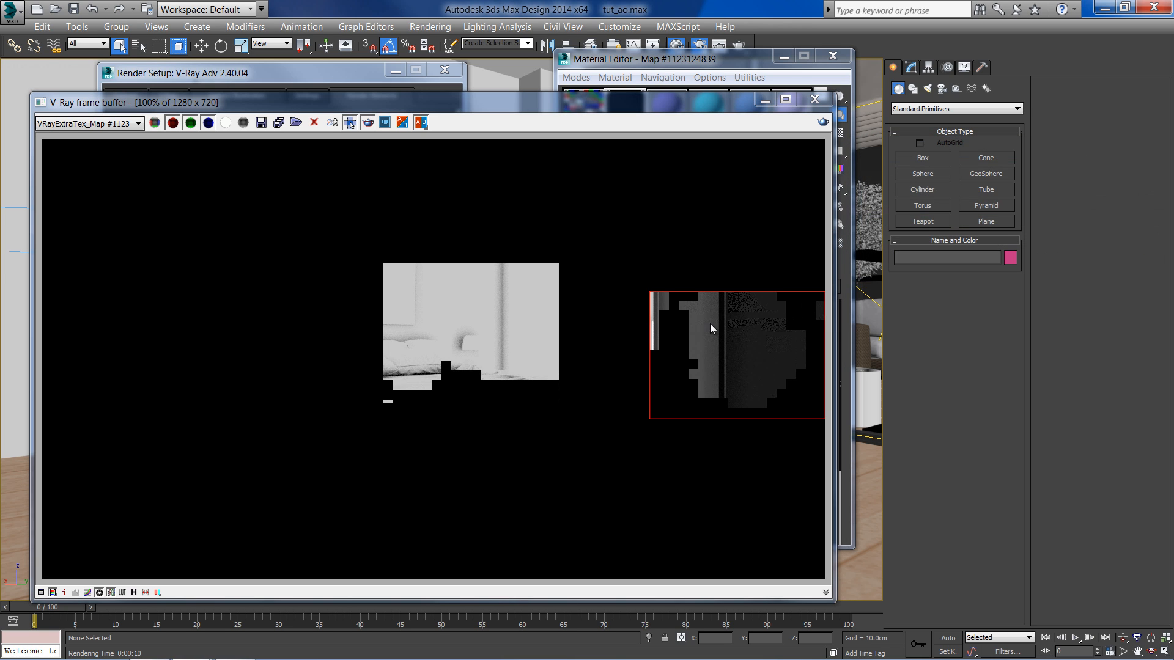
# - Switch the frame buffer display back to RGB color and move the windows aside
pyautogui.click(116, 127)
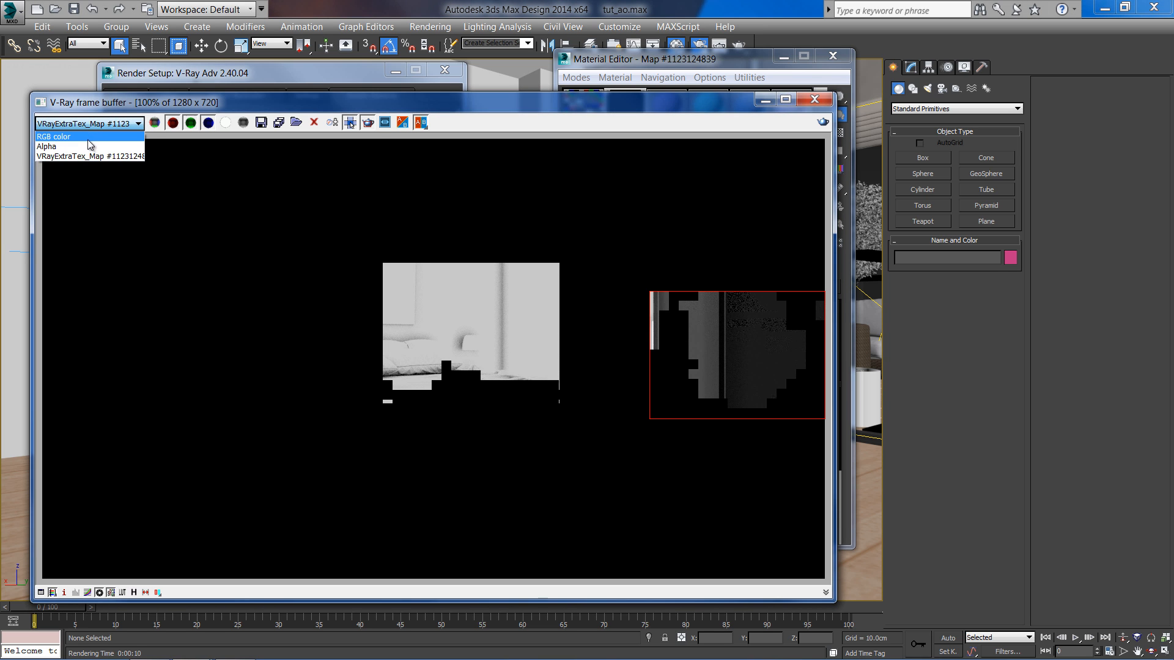
pyautogui.click(87, 135)
pyautogui.moveTo(653, 106); pyautogui.dragTo(348, 100)
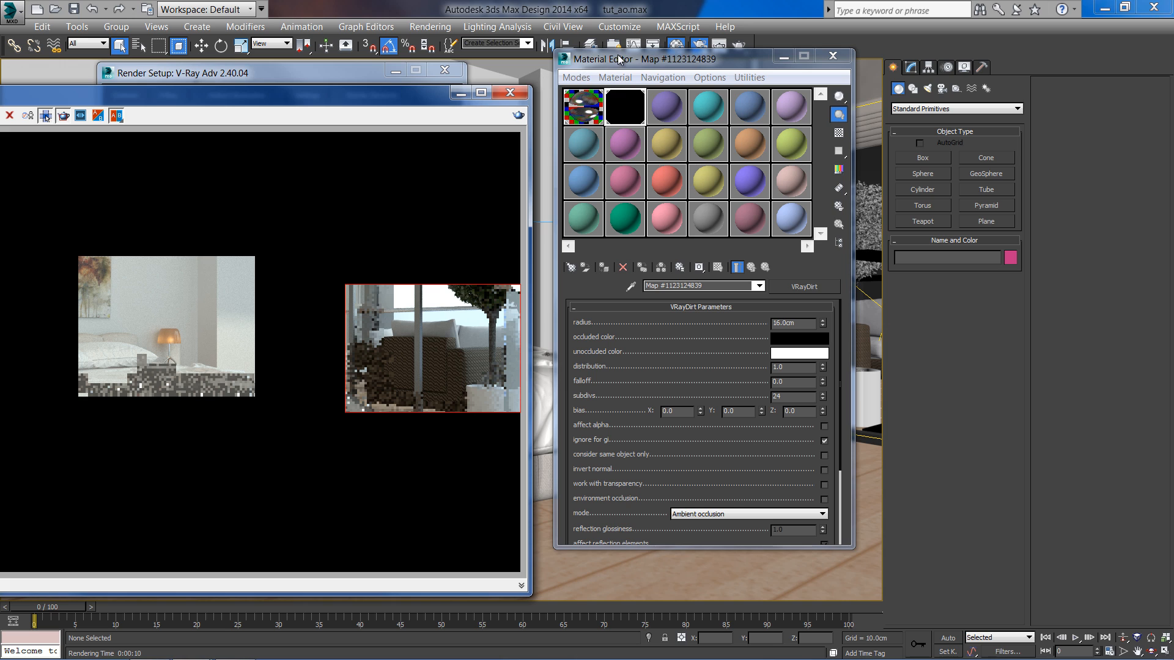
pyautogui.moveTo(618, 59); pyautogui.dragTo(598, 65)
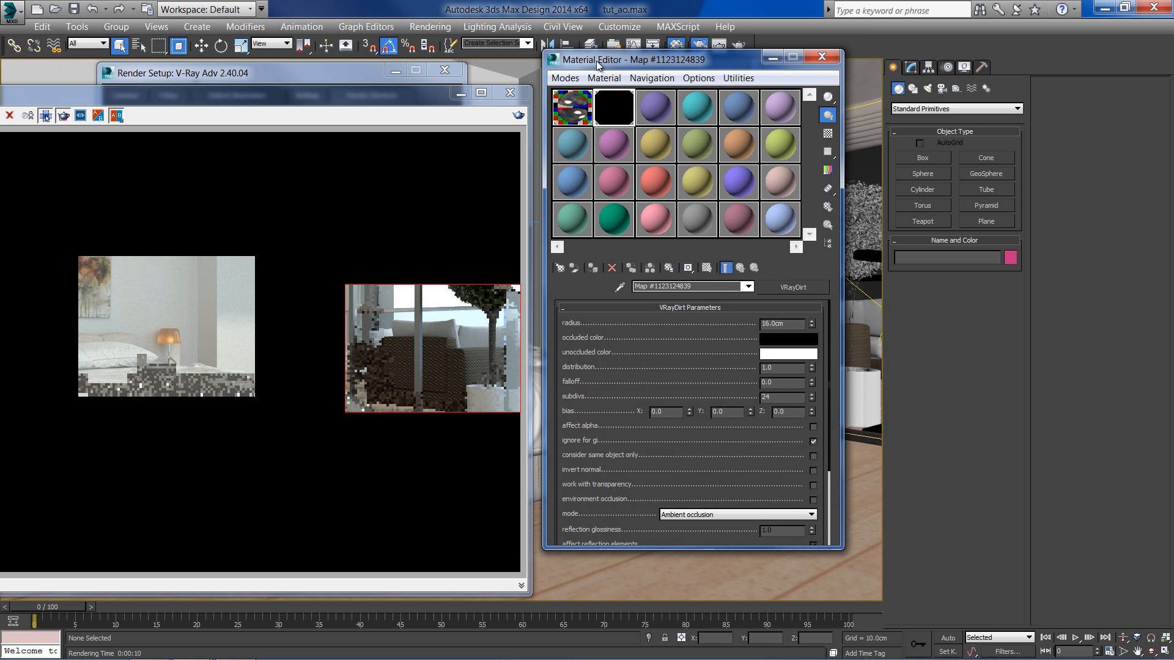
# - Set the window_glass sub-material's refraction Affect channels to All channels, then reselect the VRayDirt map
pyautogui.click(577, 112)
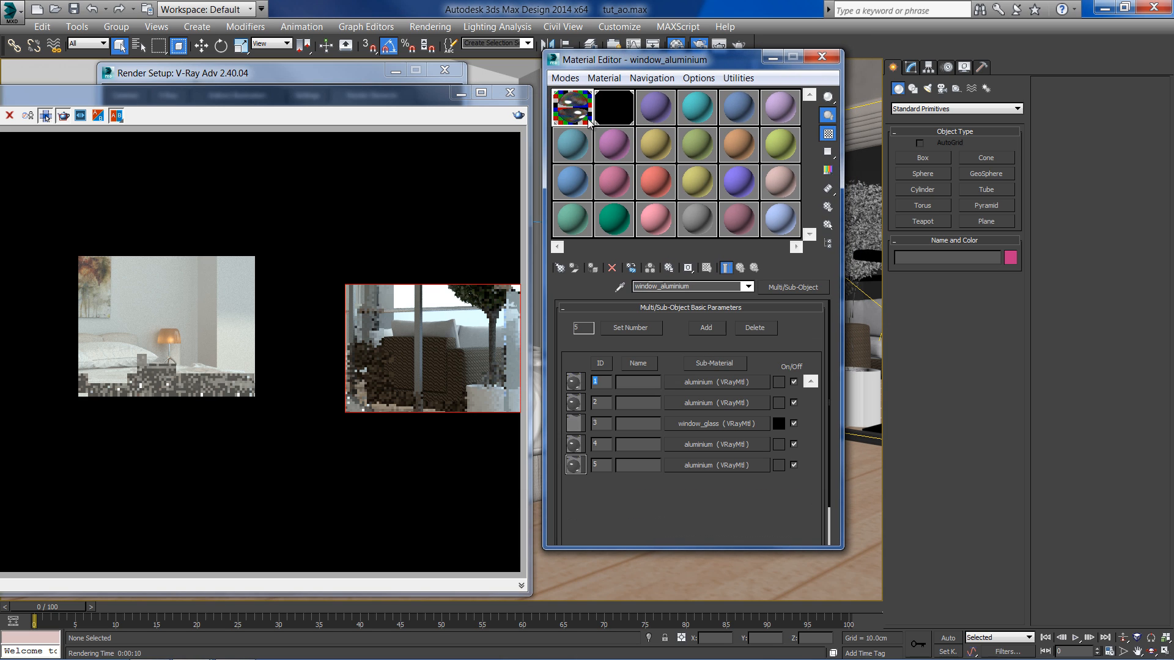
pyautogui.click(702, 425)
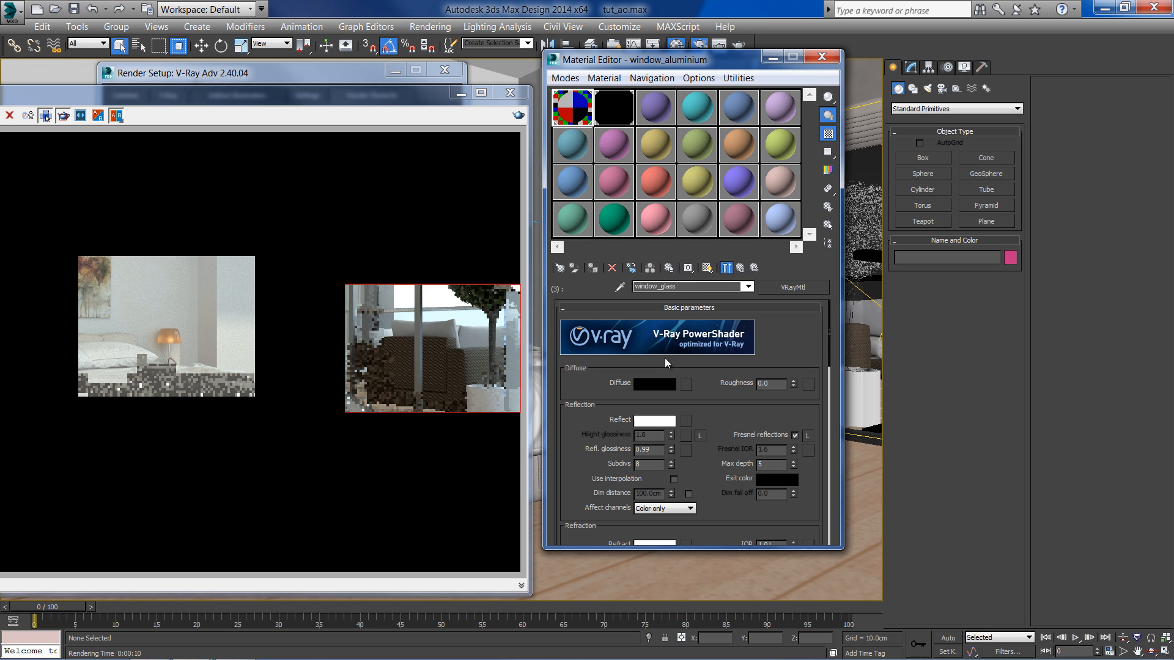
pyautogui.moveTo(598, 390); pyautogui.dragTo(659, 344)
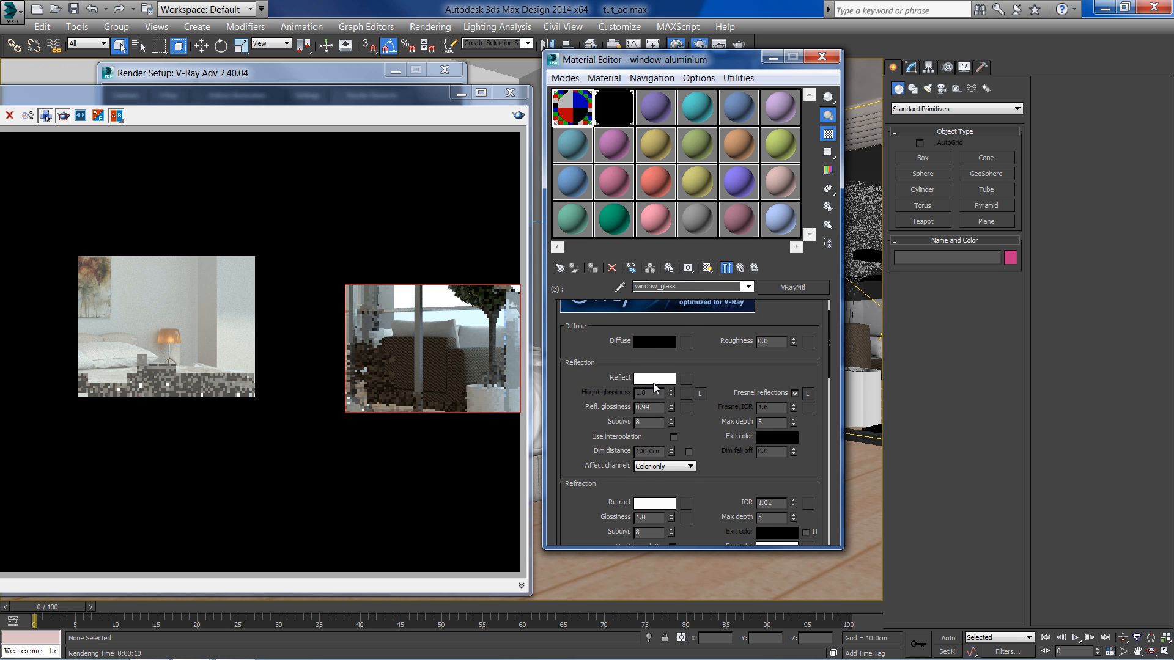
pyautogui.moveTo(589, 436); pyautogui.dragTo(588, 355)
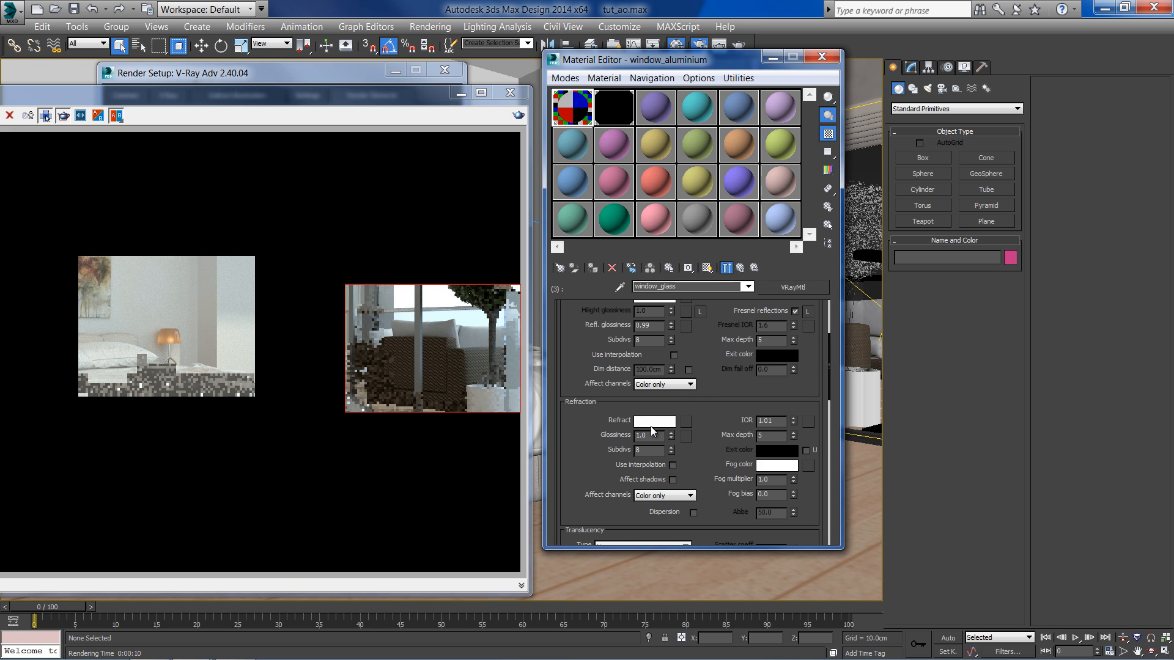
pyautogui.moveTo(699, 443); pyautogui.dragTo(698, 423)
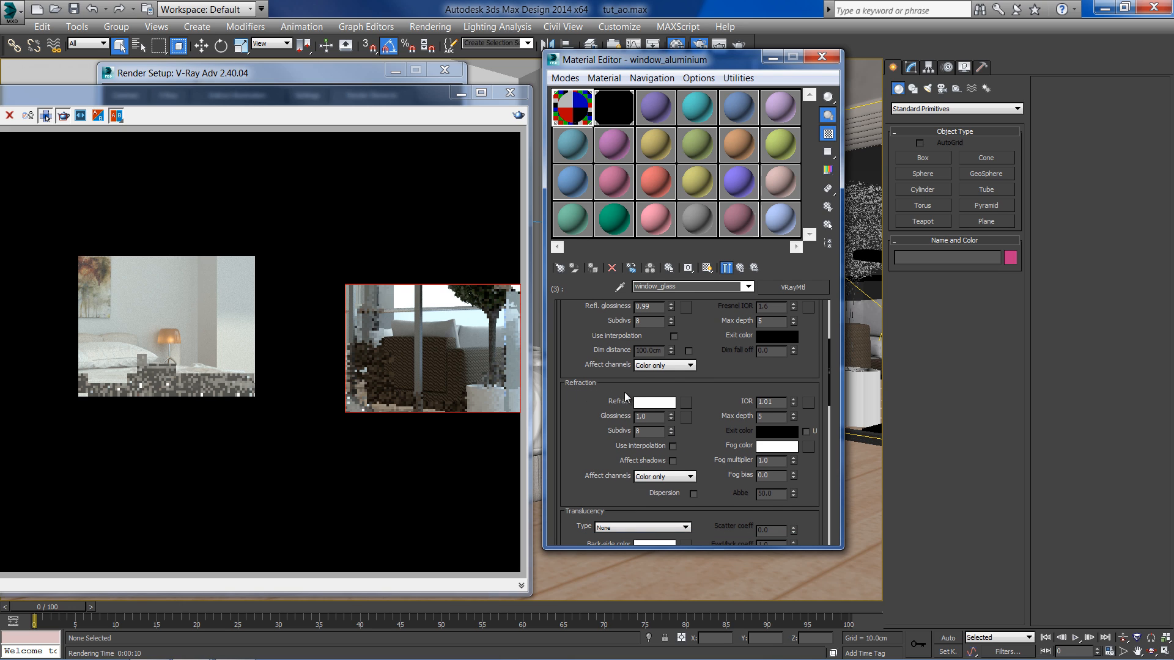
pyautogui.click(660, 478)
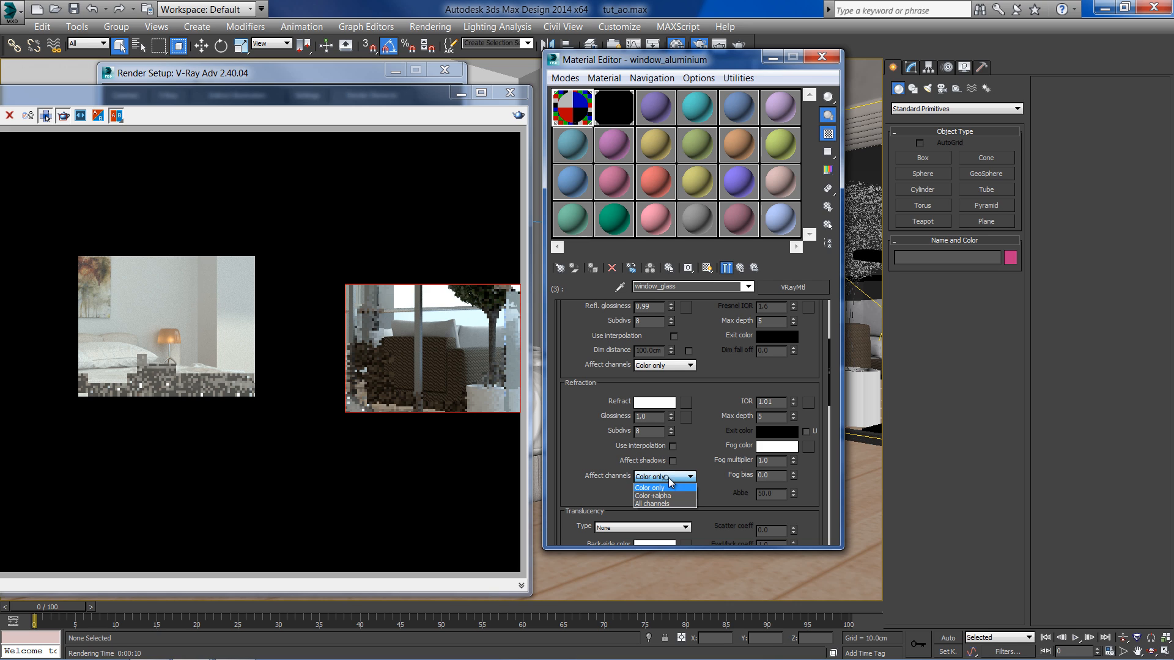
pyautogui.click(676, 505)
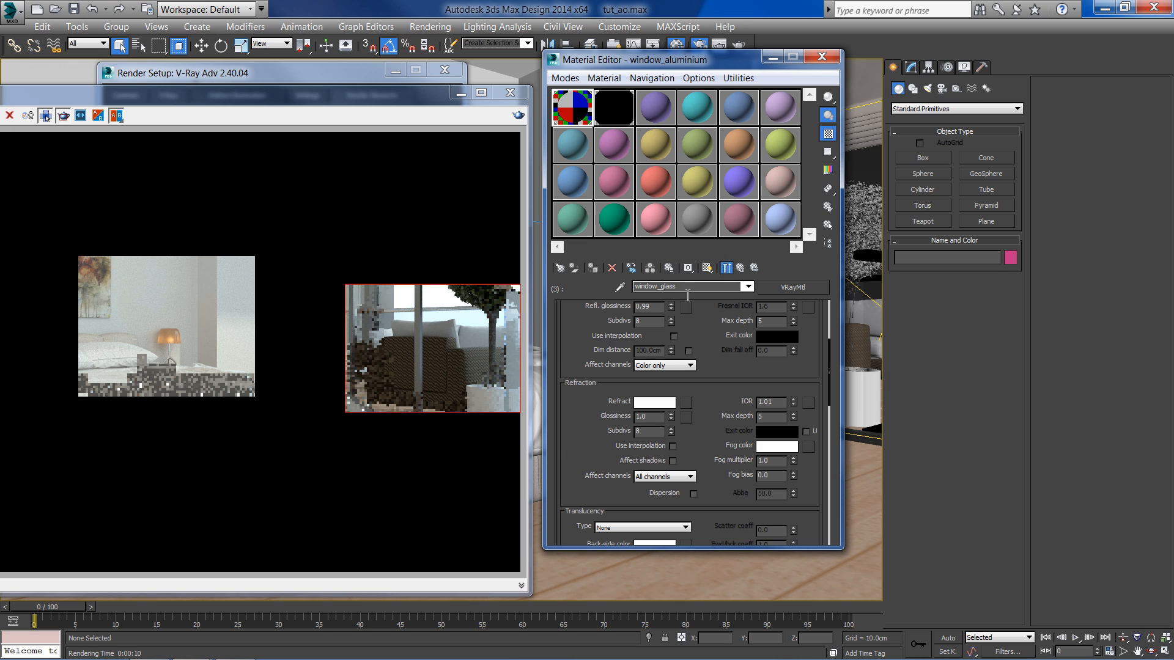
pyautogui.click(618, 107)
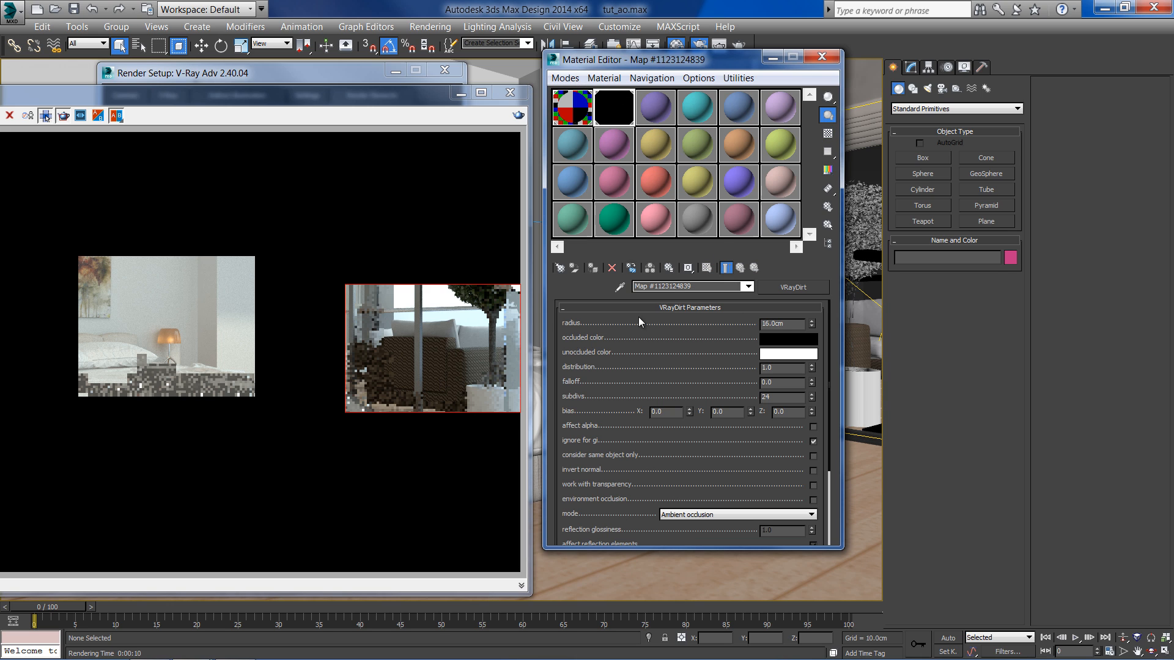
# - Exclude the Glass_rail and Glass_window objects from the VRayDirt map's effect
pyautogui.scroll(-4, 642, 367)
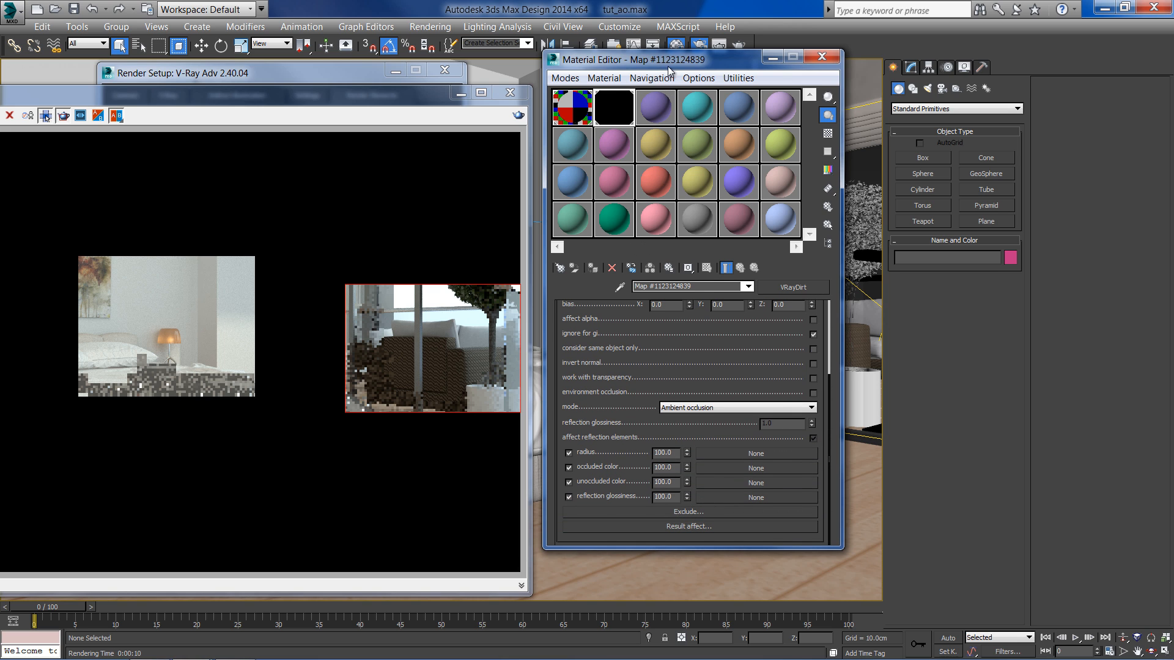
pyautogui.moveTo(668, 66); pyautogui.dragTo(520, 76)
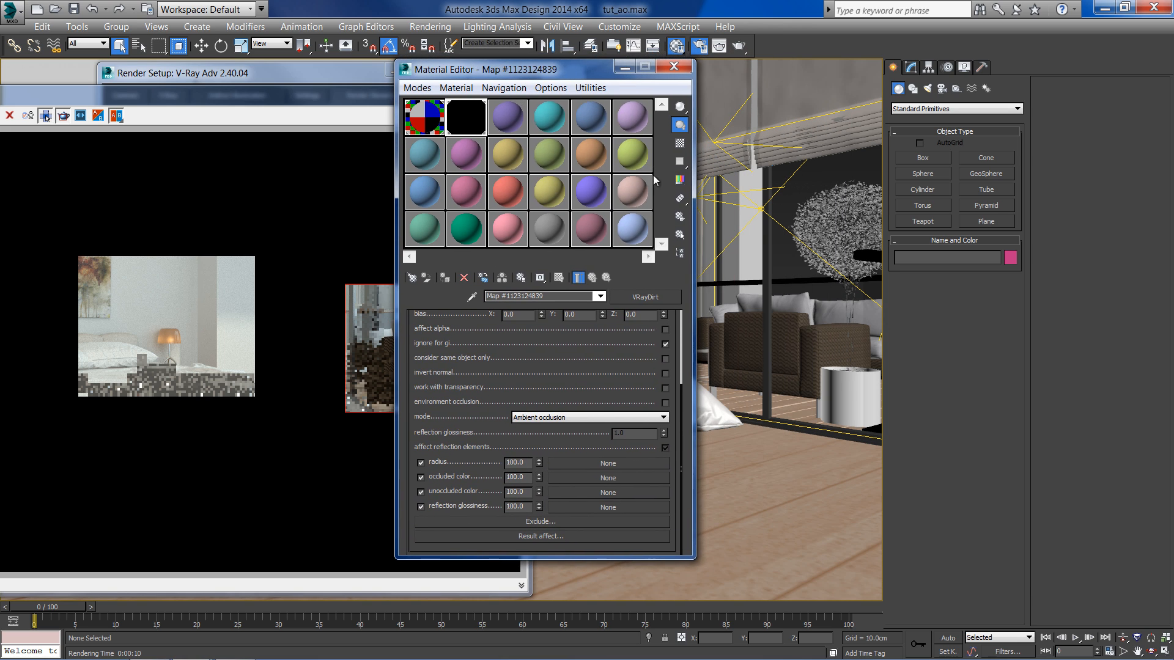
pyautogui.click(816, 290)
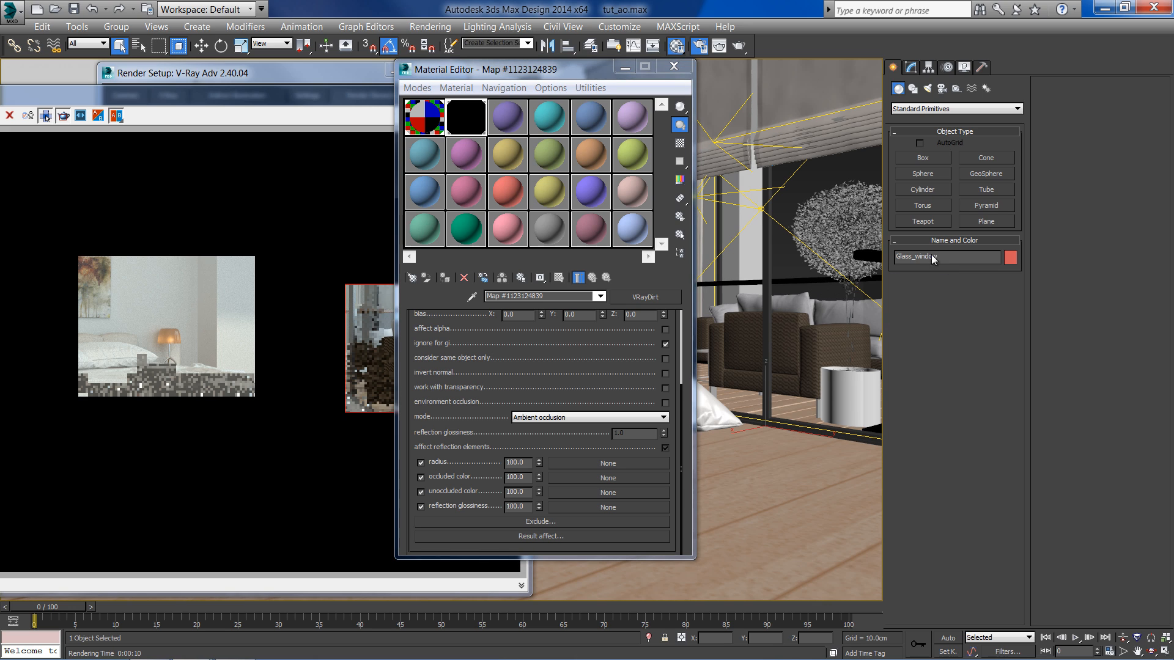
pyautogui.press('F3')
pyautogui.click(873, 283)
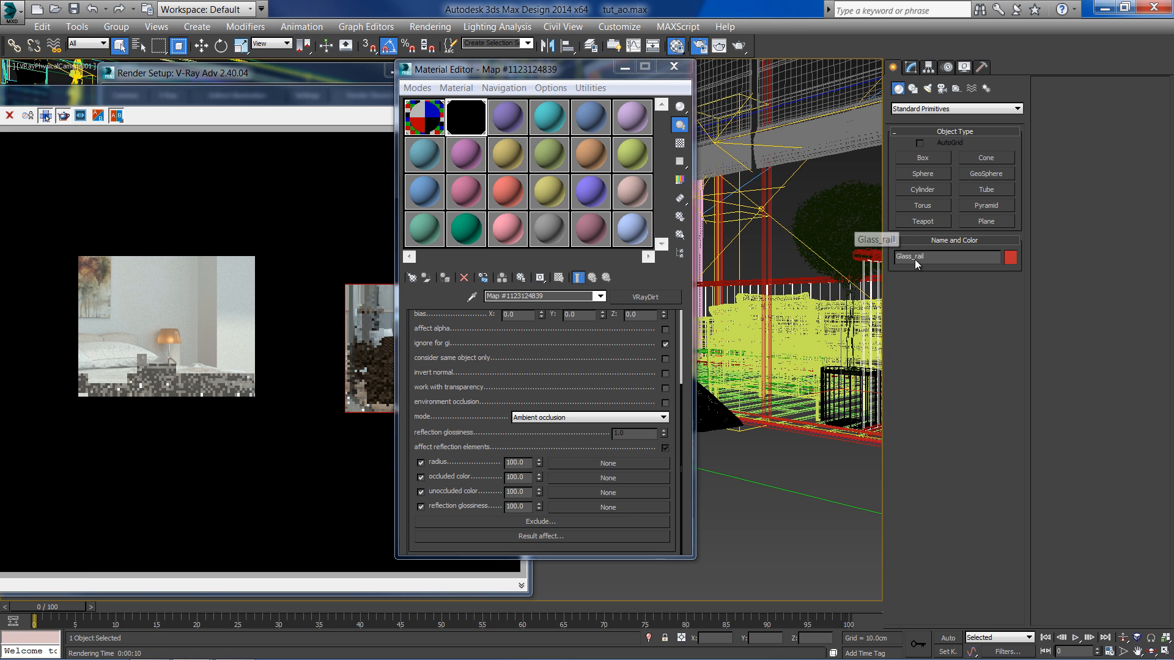
pyautogui.click(556, 523)
pyautogui.moveTo(563, 231); pyautogui.dragTo(562, 355)
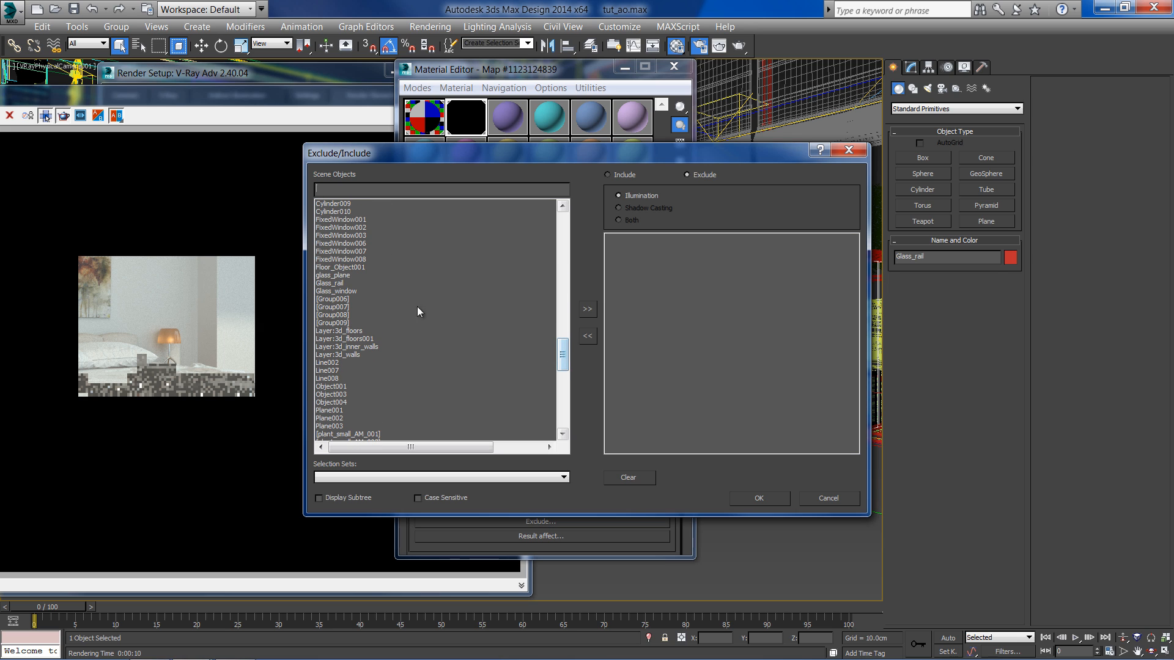
pyautogui.click(334, 283)
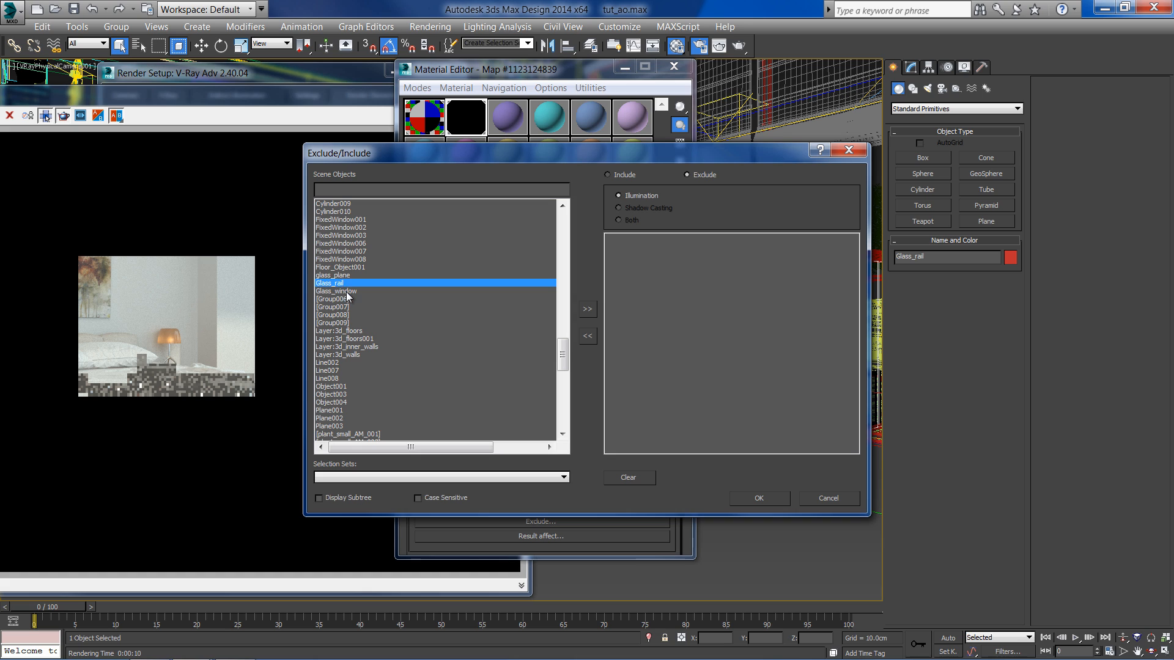
pyautogui.keyDown('ctrl'); pyautogui.click(345, 291); pyautogui.keyUp('ctrl')
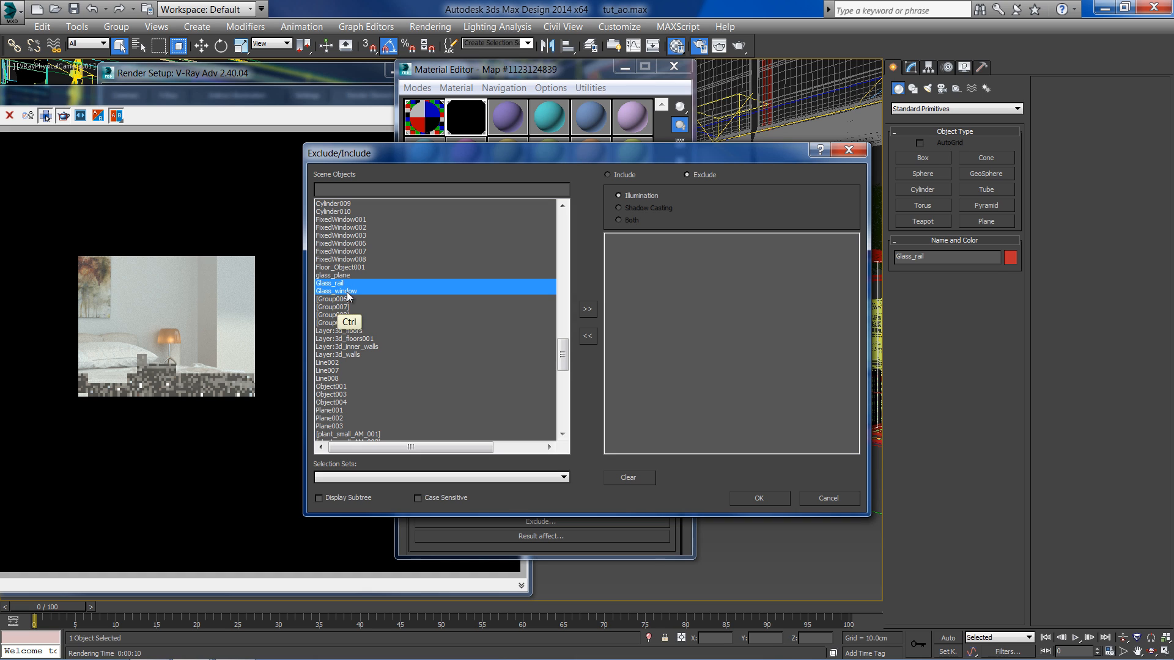
pyautogui.click(588, 309)
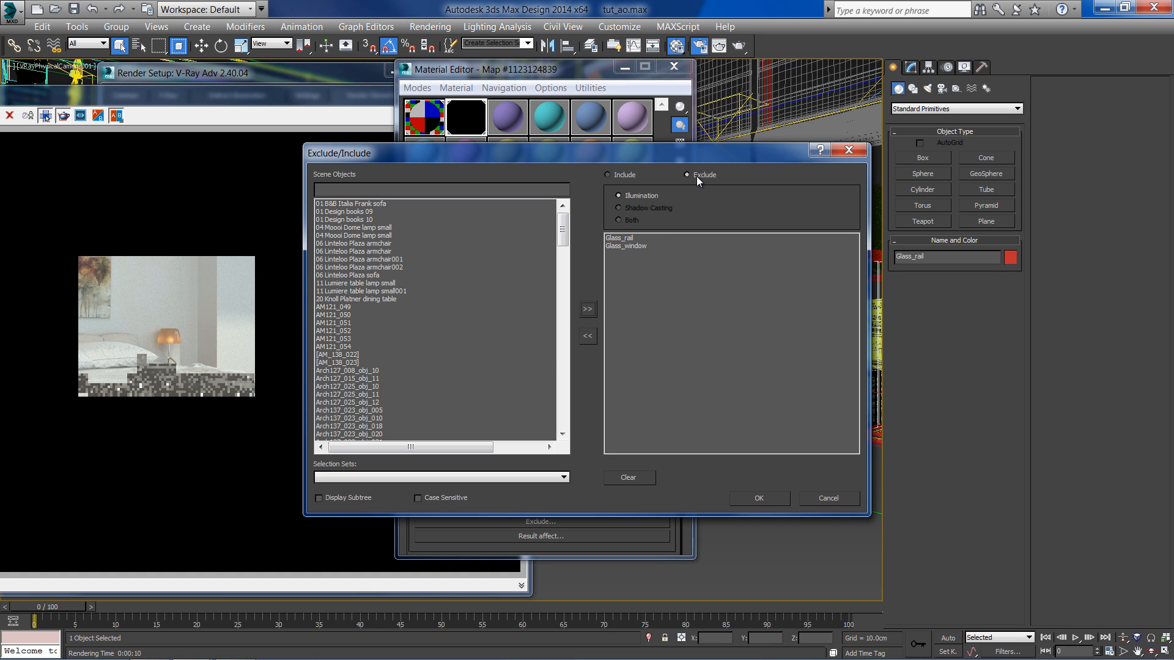
pyautogui.click(760, 496)
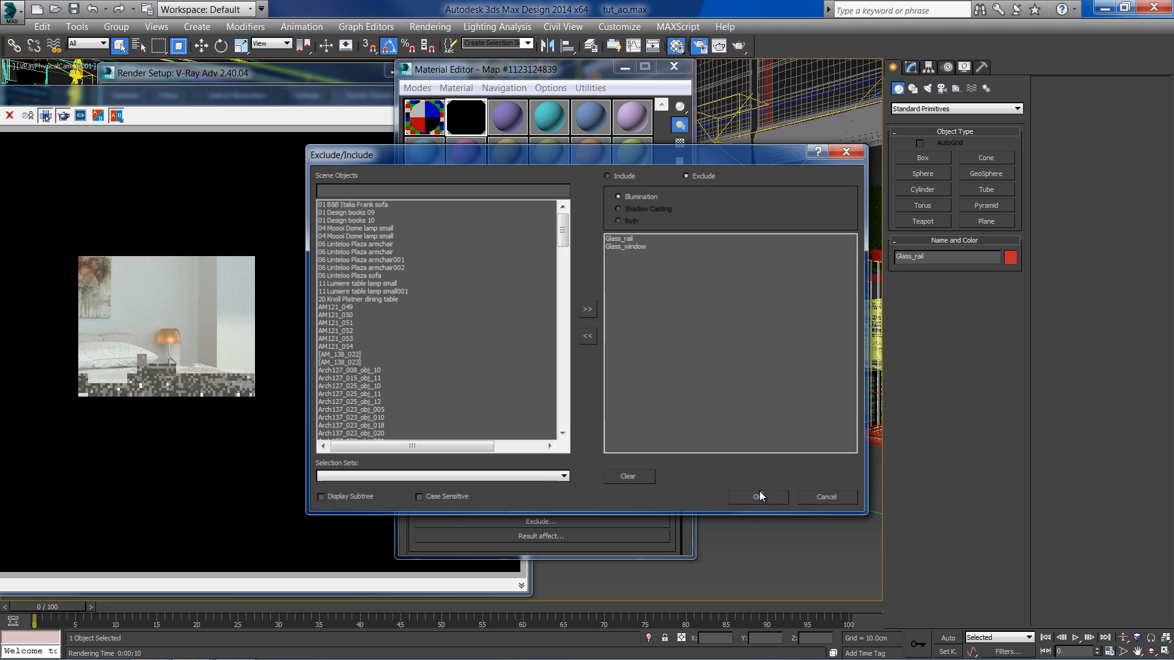
# - Render the region over the window and balcony again to check the updated ambient occlusion
pyautogui.scroll(2, 587, 373)
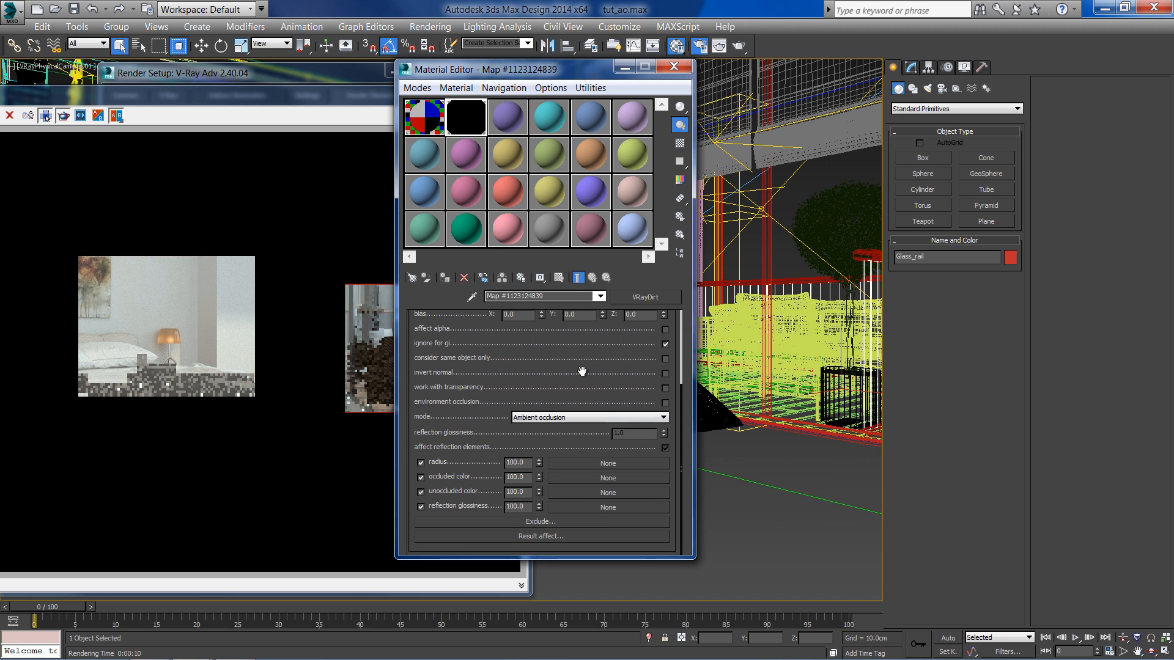
pyautogui.moveTo(465, 75); pyautogui.dragTo(642, 78)
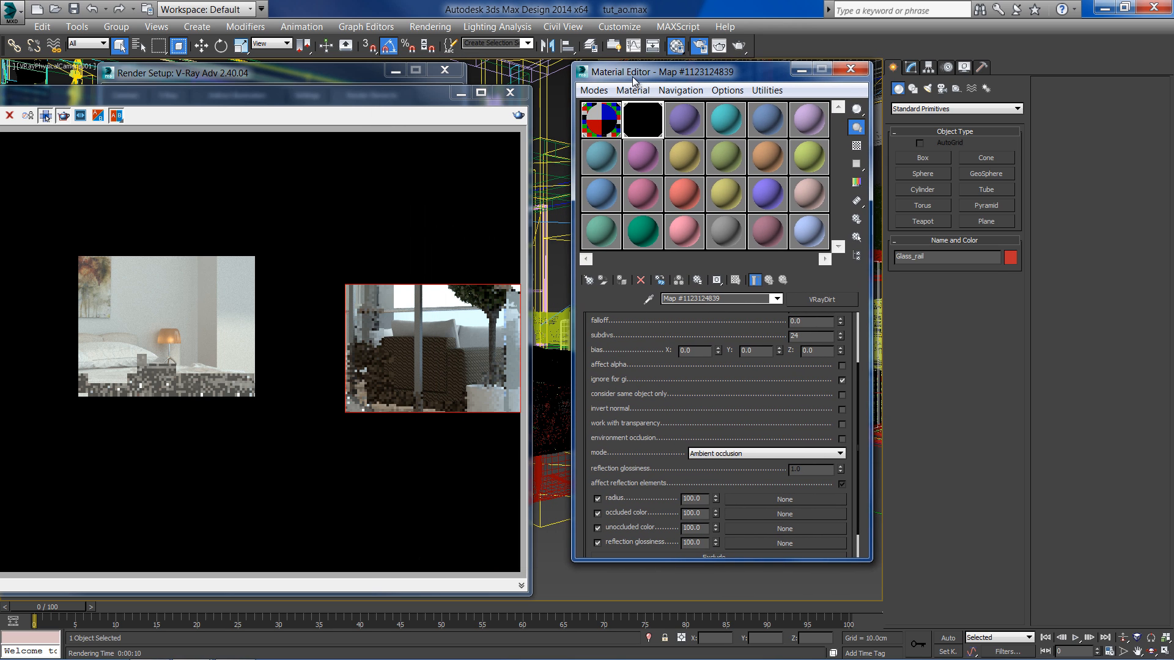
pyautogui.click(519, 115)
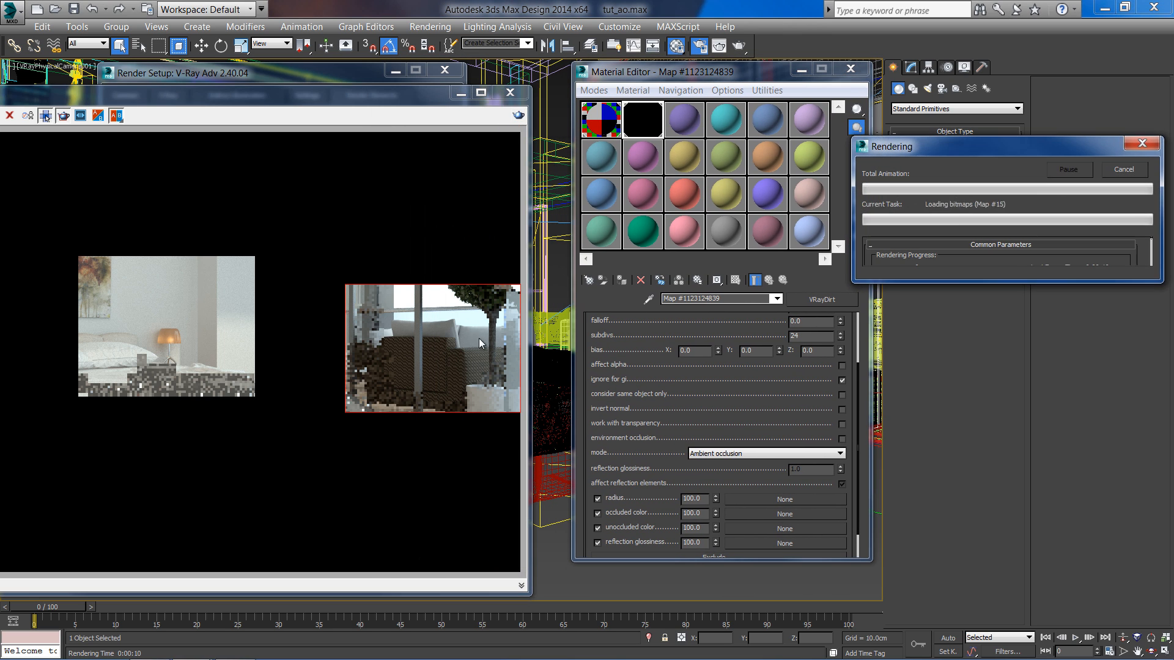
pyautogui.moveTo(398, 109); pyautogui.dragTo(644, 62)
pyautogui.click(105, 83)
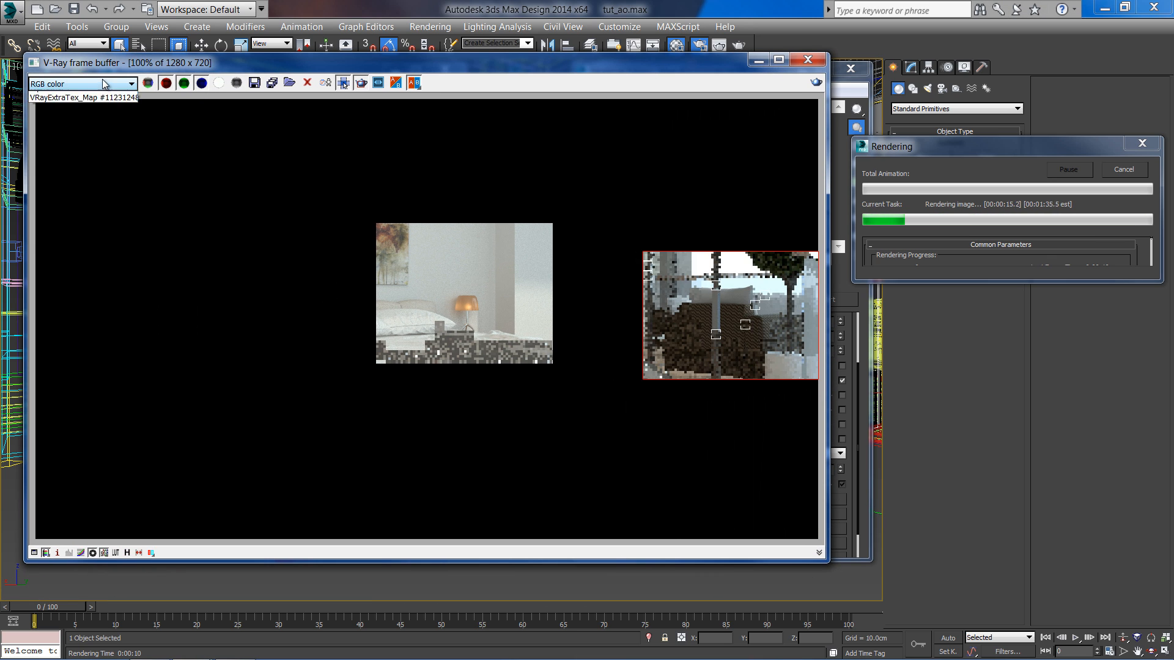
pyautogui.click(101, 111)
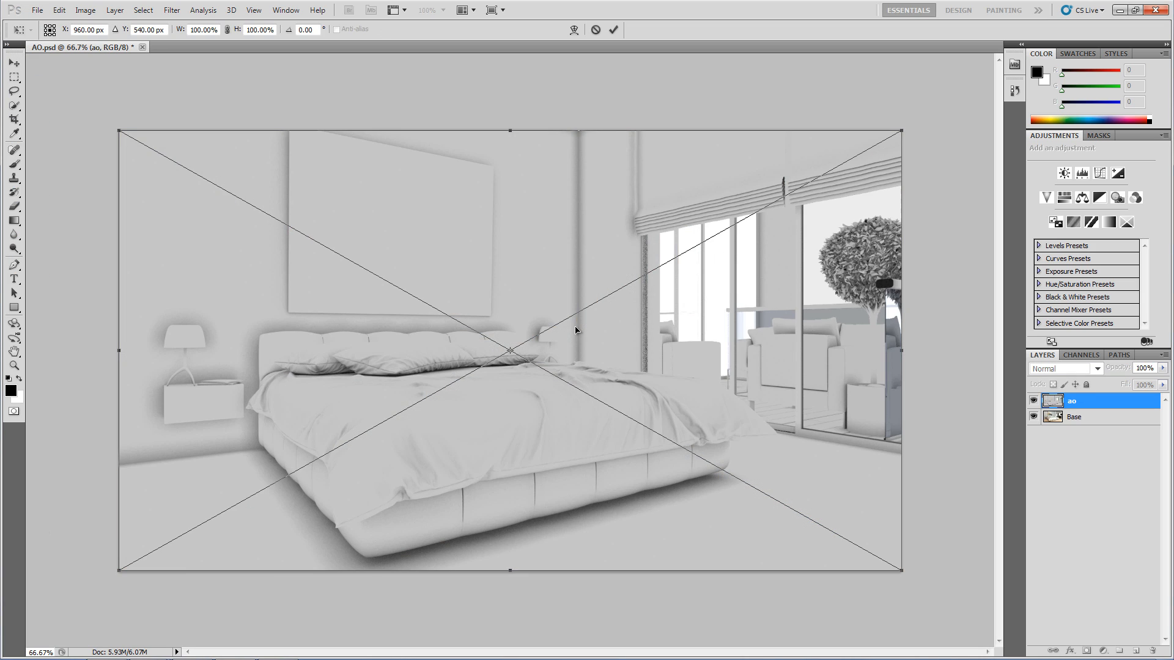
# - In Photoshop, commit the placed ao layer over the Base layer and rasterize it
pyautogui.click(615, 28)
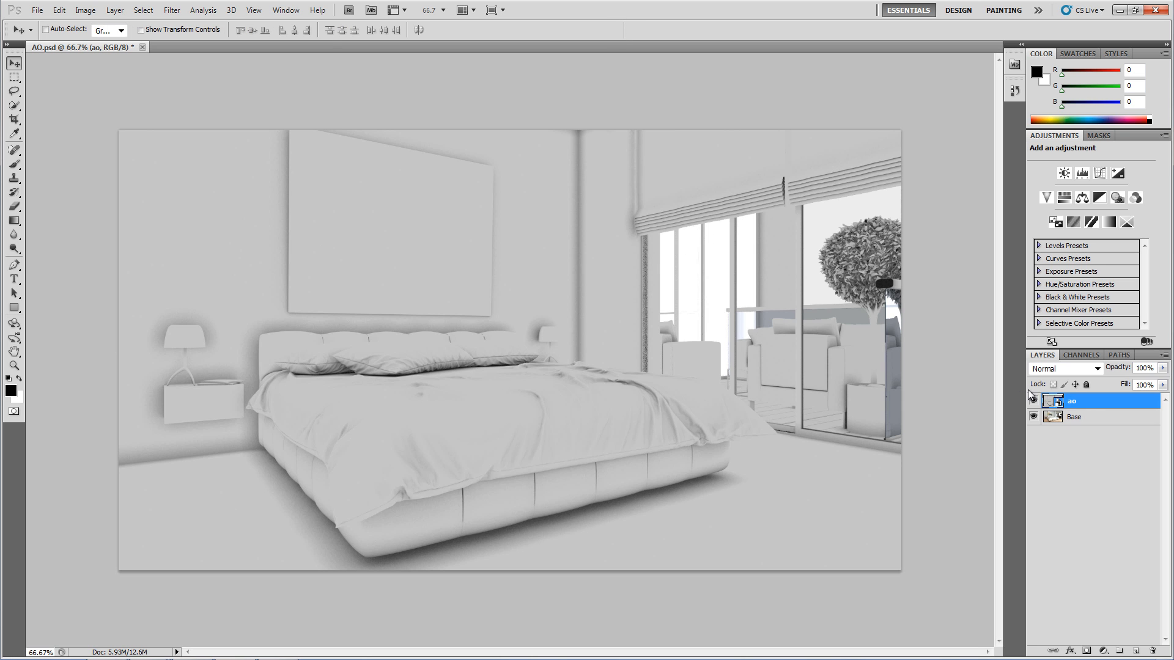
pyautogui.rightClick(1092, 406)
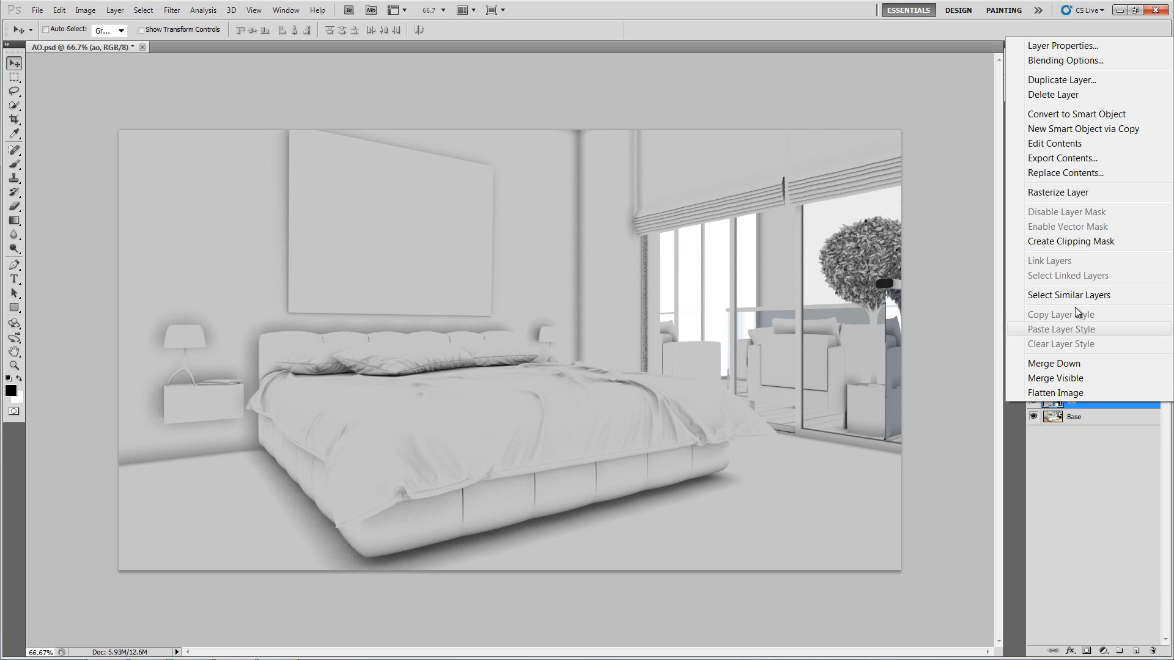
pyautogui.click(1080, 192)
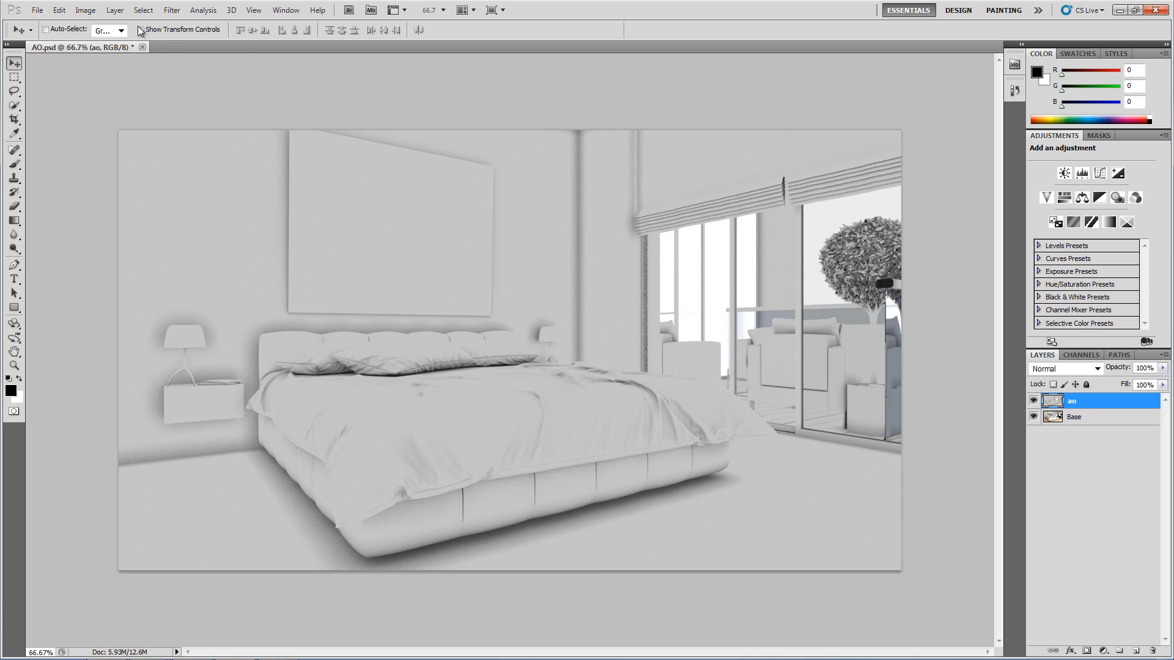
# - Apply Levels to the ao layer with input levels 18, 1.00 and 206
pyautogui.click(86, 10)
pyautogui.moveTo(113, 54)
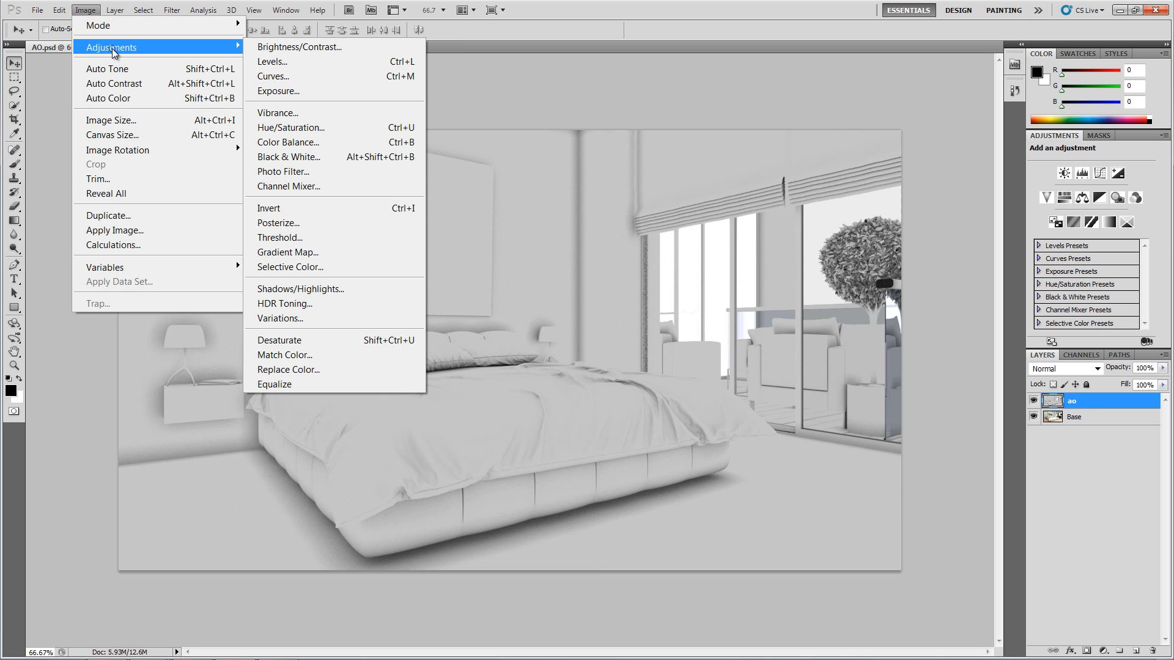
pyautogui.click(278, 62)
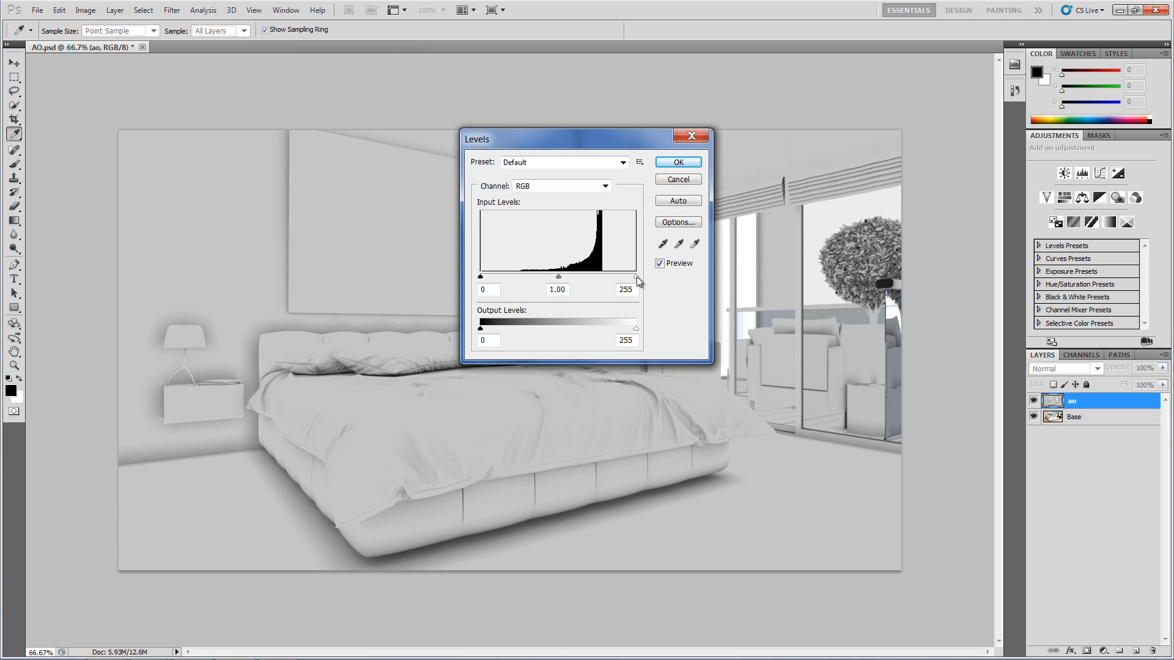
pyautogui.moveTo(637, 277); pyautogui.dragTo(606, 275)
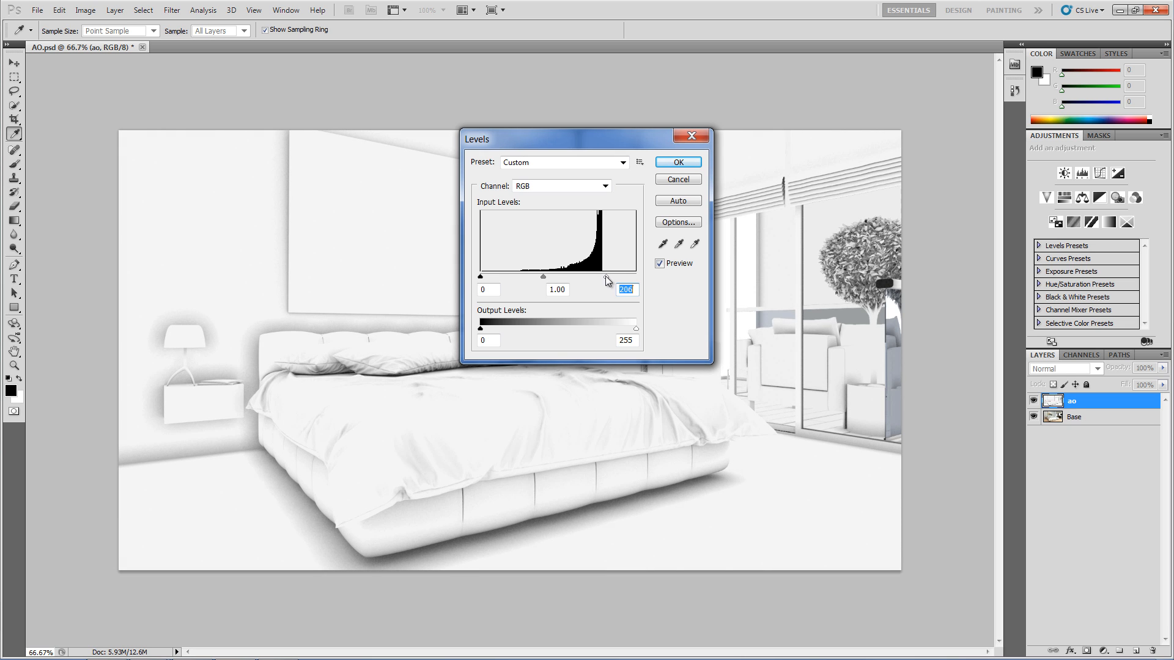
pyautogui.moveTo(483, 276); pyautogui.dragTo(487, 276)
pyautogui.click(678, 162)
# - Set the ao layer's blend mode to Multiply
pyautogui.press('v')
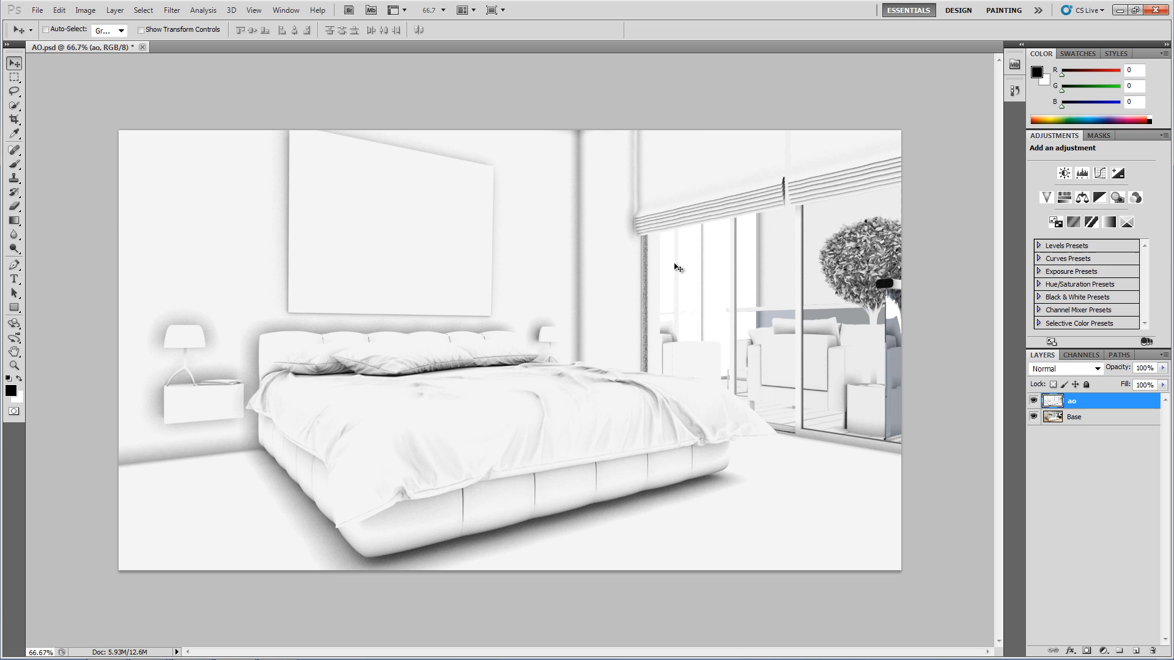
pyautogui.click(1064, 372)
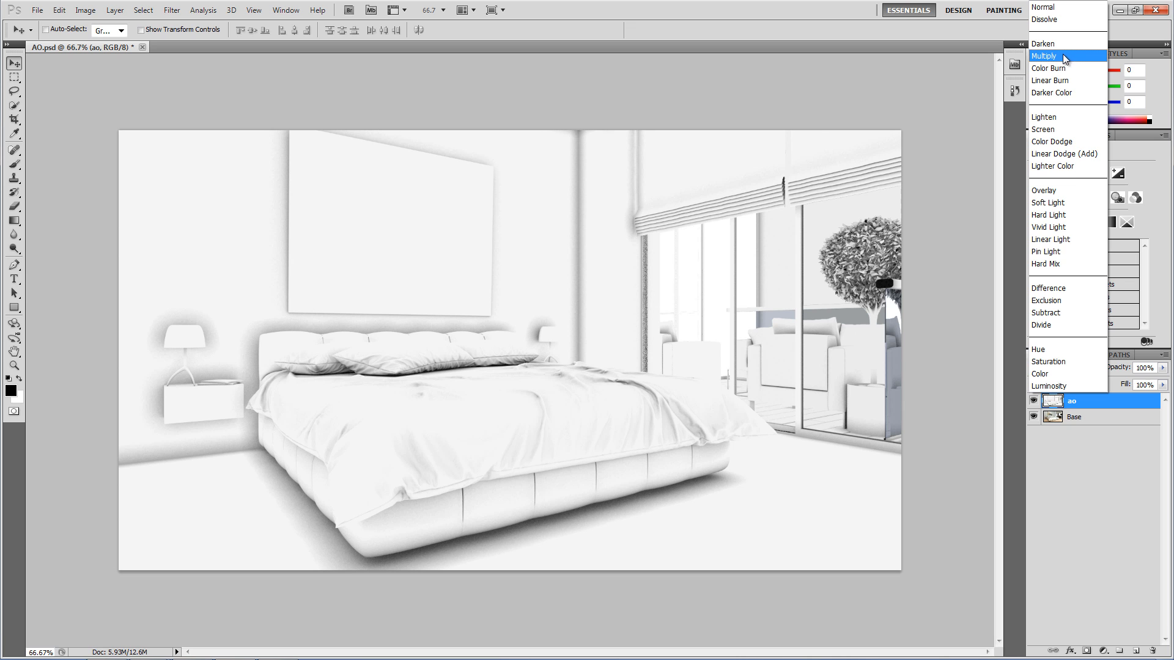
pyautogui.click(1061, 55)
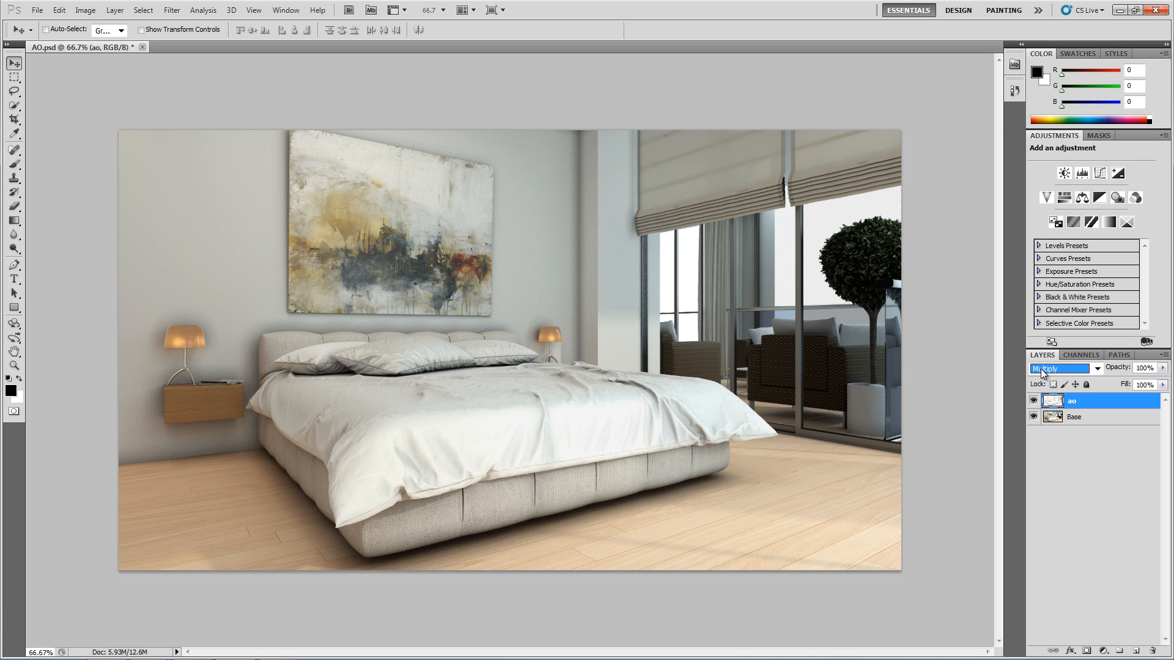
# - Toggle the ao layer's visibility to compare, then set its opacity to 31%
pyautogui.click(1033, 402)
pyautogui.click(1033, 402)
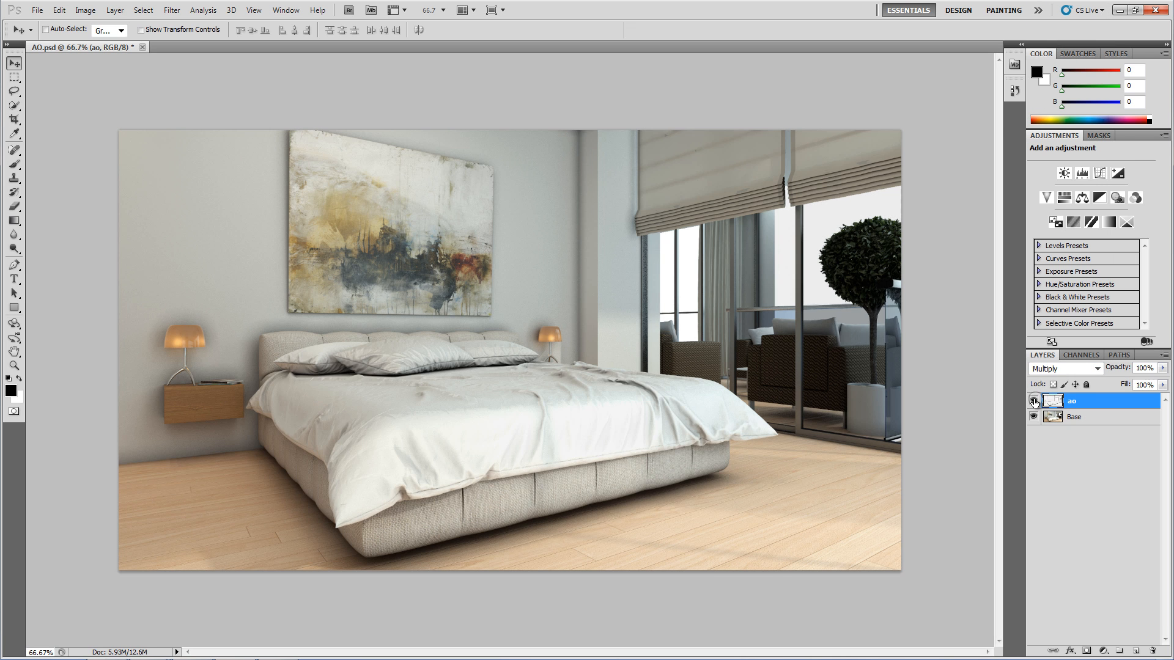
pyautogui.click(1034, 402)
pyautogui.click(1033, 402)
pyautogui.click(1161, 368)
pyautogui.moveTo(1158, 379); pyautogui.dragTo(1147, 384)
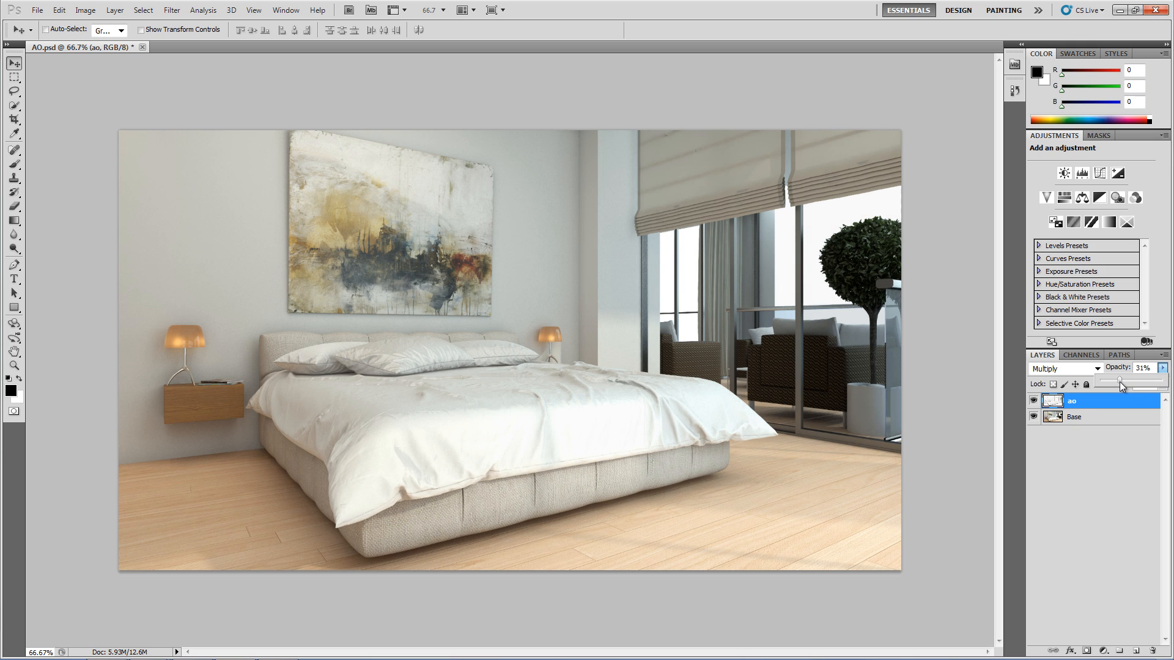
# - Zoom in on the bed and toggle the ao layer on and off to compare the result
pyautogui.click(1034, 401)
pyautogui.click(1033, 401)
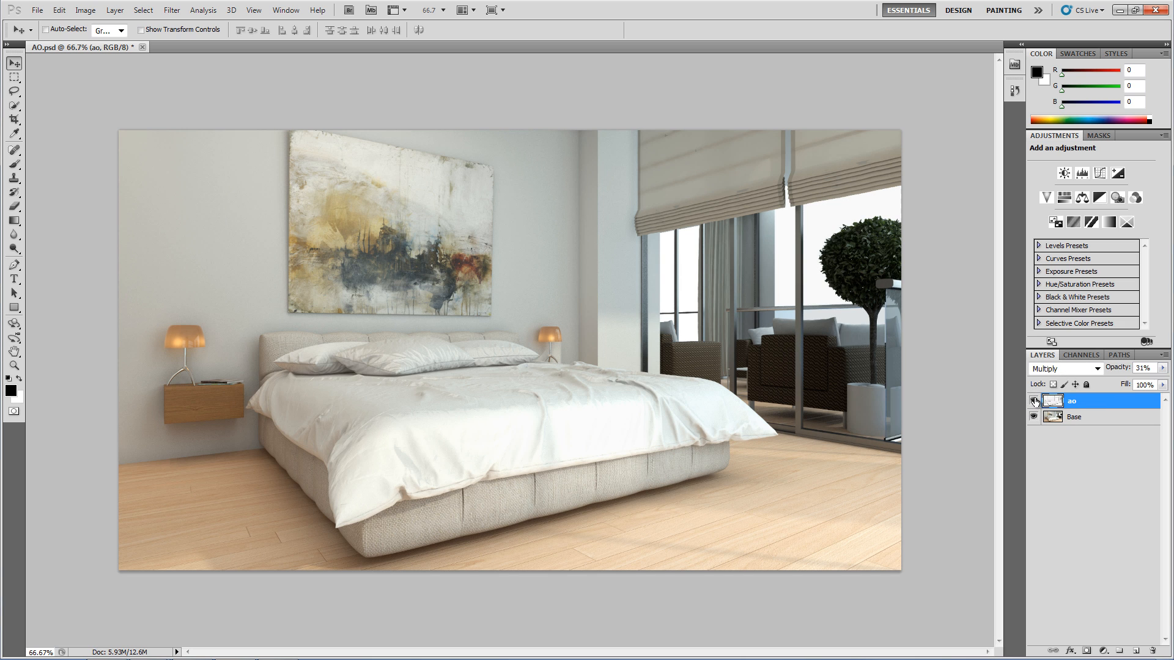
pyautogui.click(1033, 401)
pyautogui.click(1033, 401)
pyautogui.hotkey('ctrl', '+')
pyautogui.hotkey('ctrl', '+')
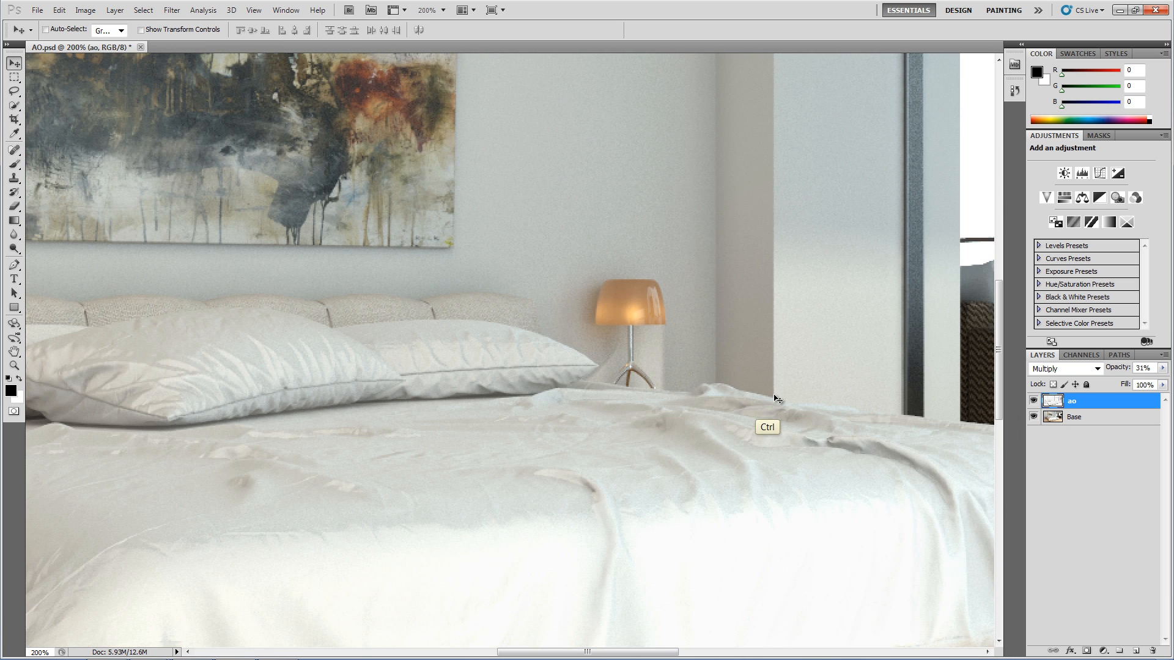
pyautogui.click(1034, 401)
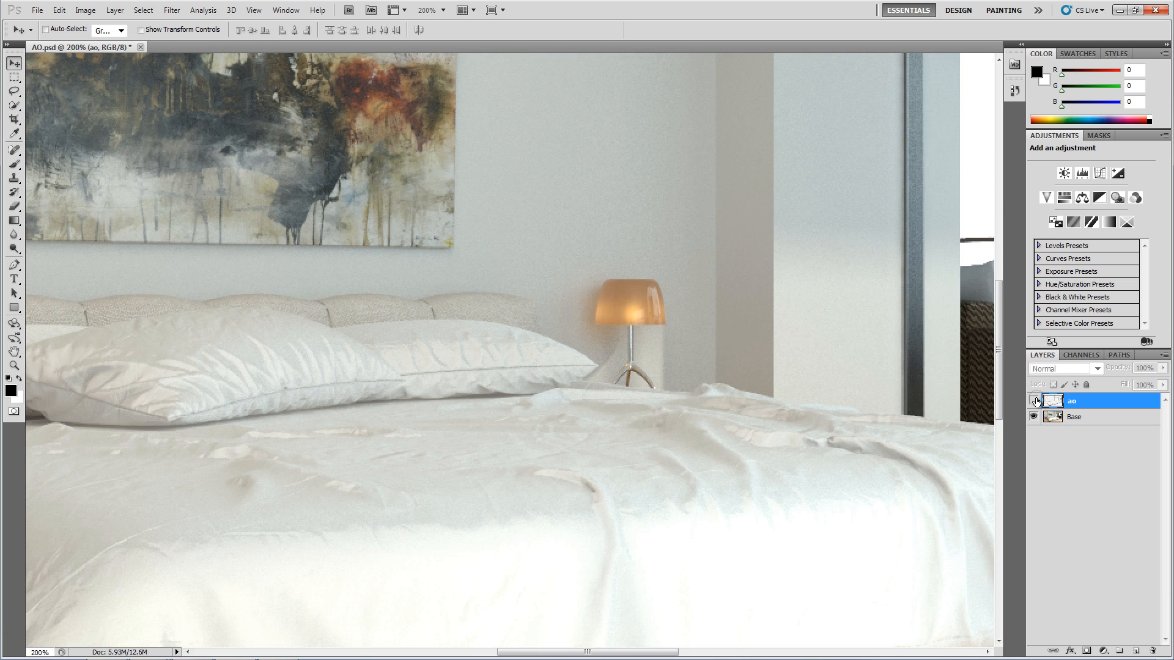
pyautogui.click(1033, 401)
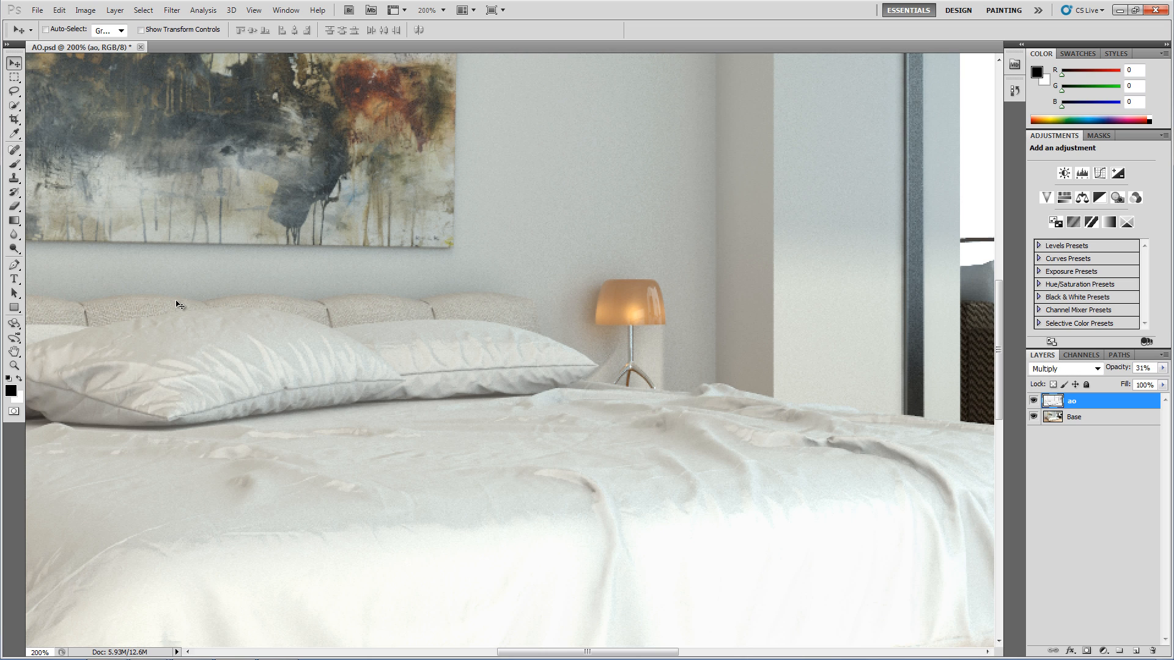
pyautogui.click(1033, 401)
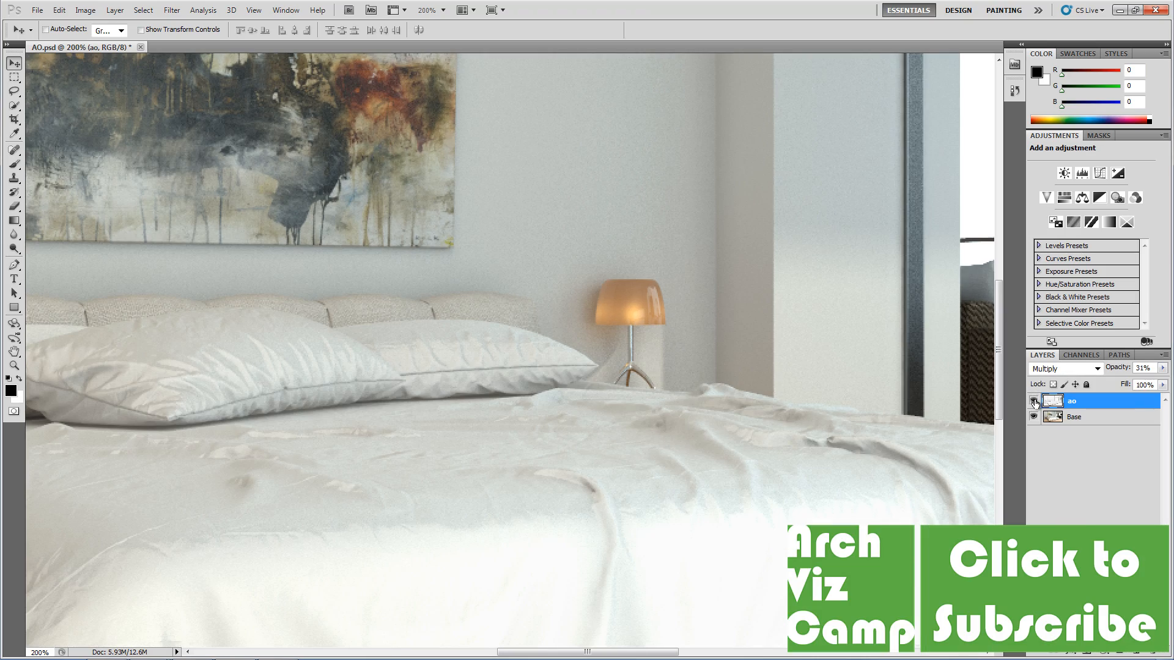
pyautogui.press('ctrl')
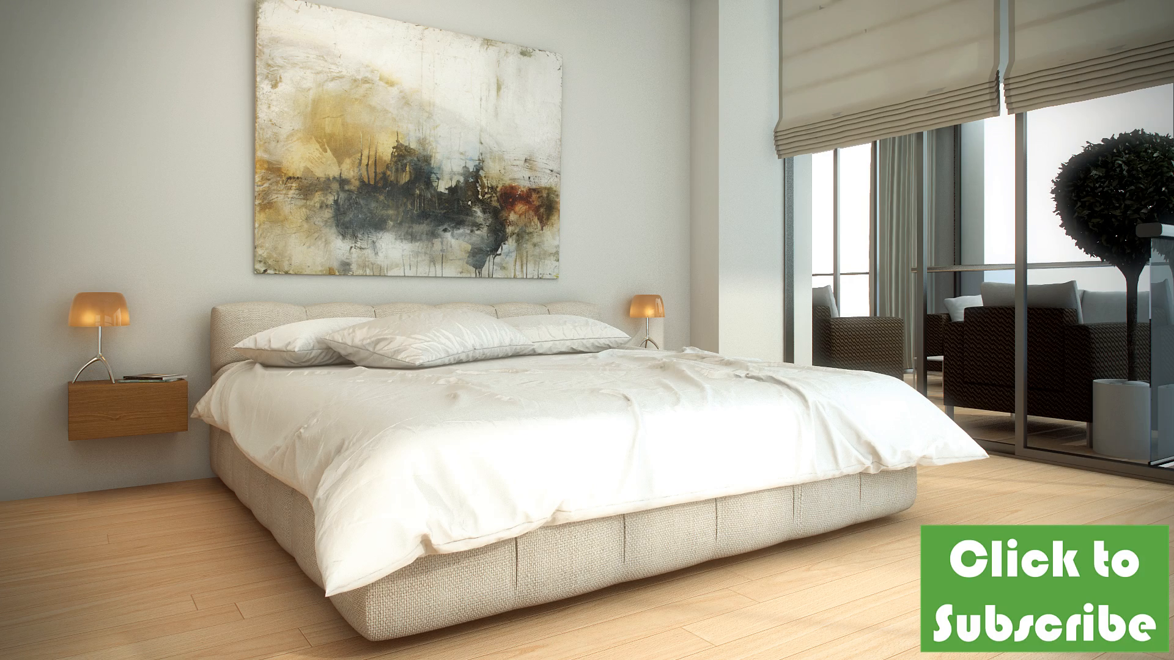